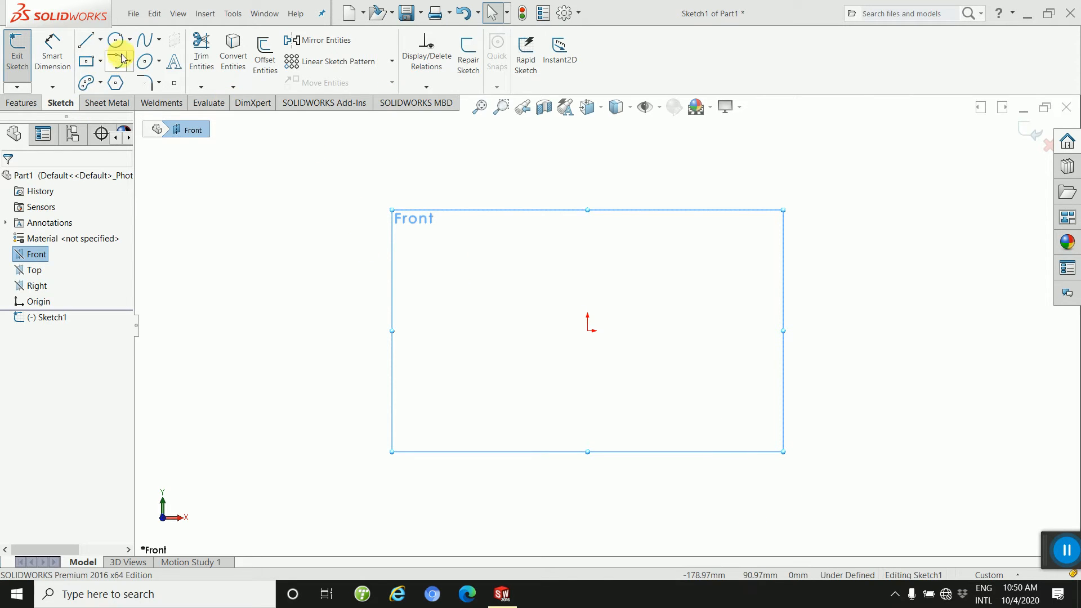
Sketch an open chain of six lines forming a bent profile up-left of the origin, starting with a horizontal line about 43 mm long.
click(99, 37)
click(255, 257)
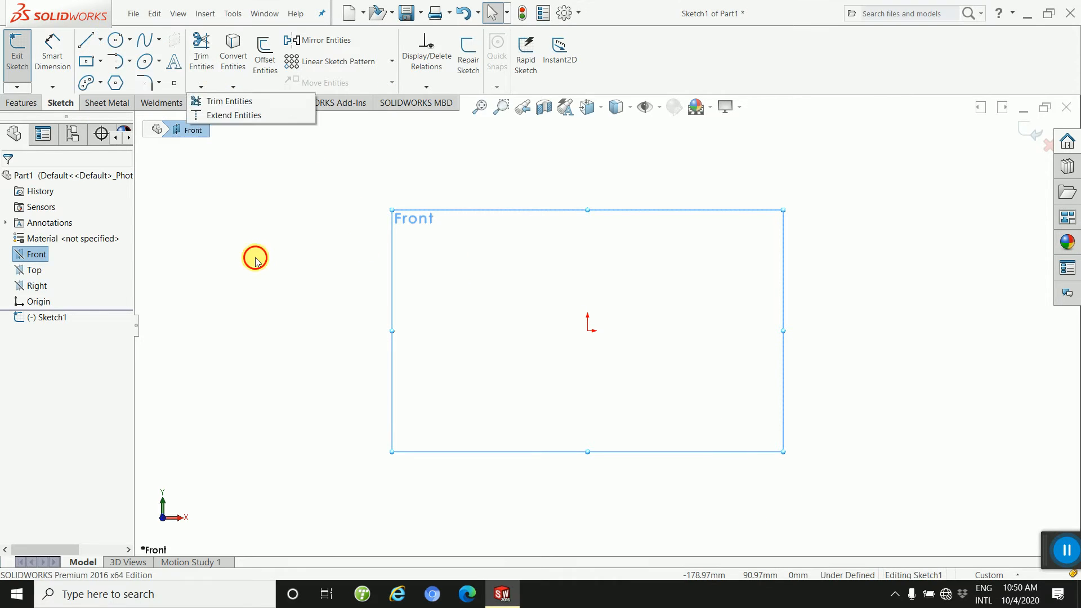
click(88, 39)
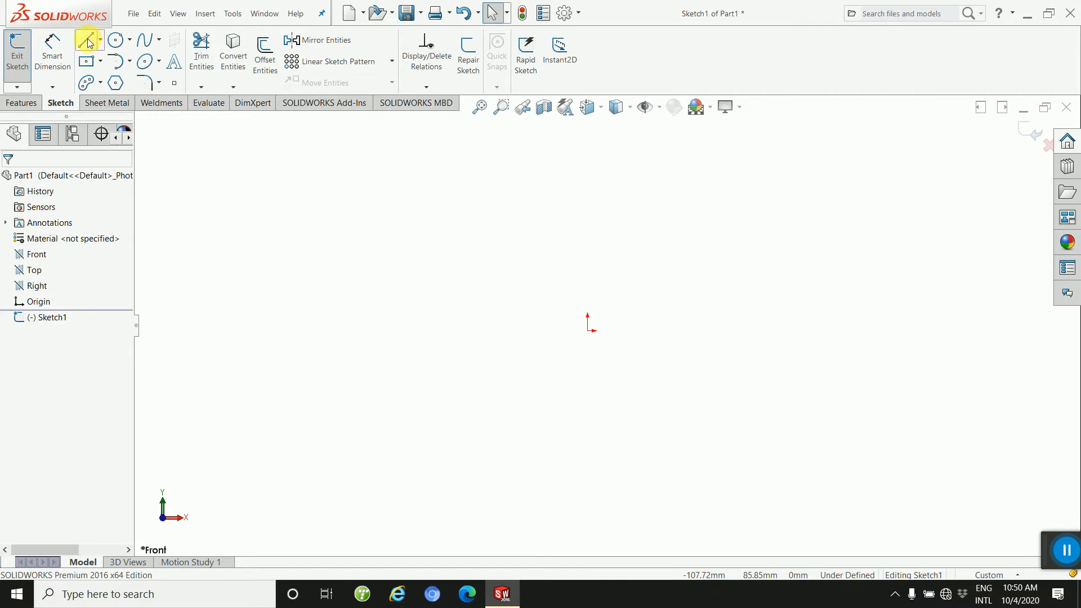
click(323, 221)
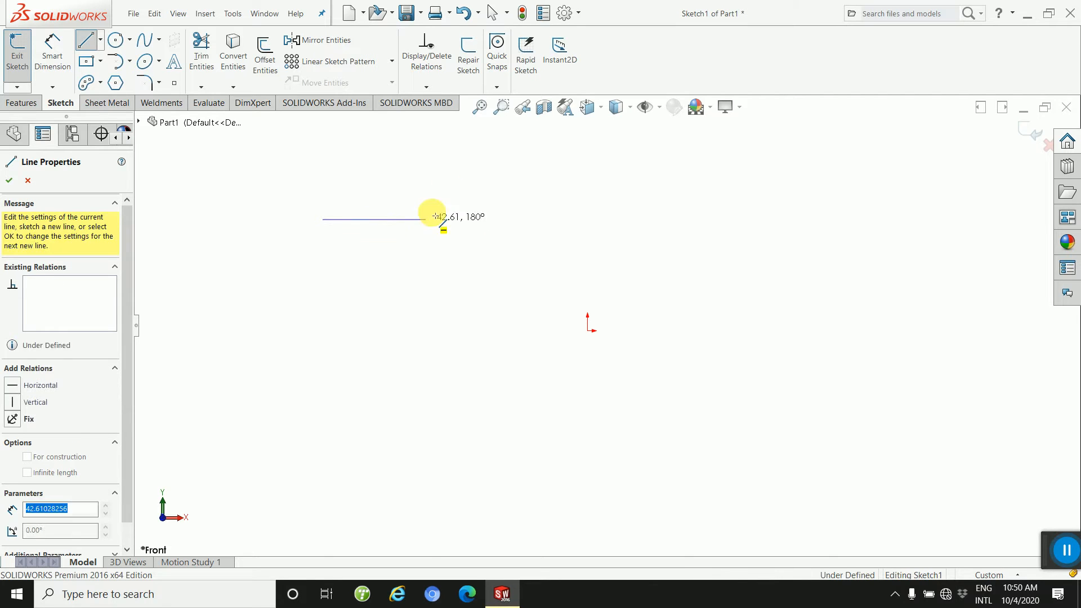
click(426, 219)
scroll(466, 169, up, 3)
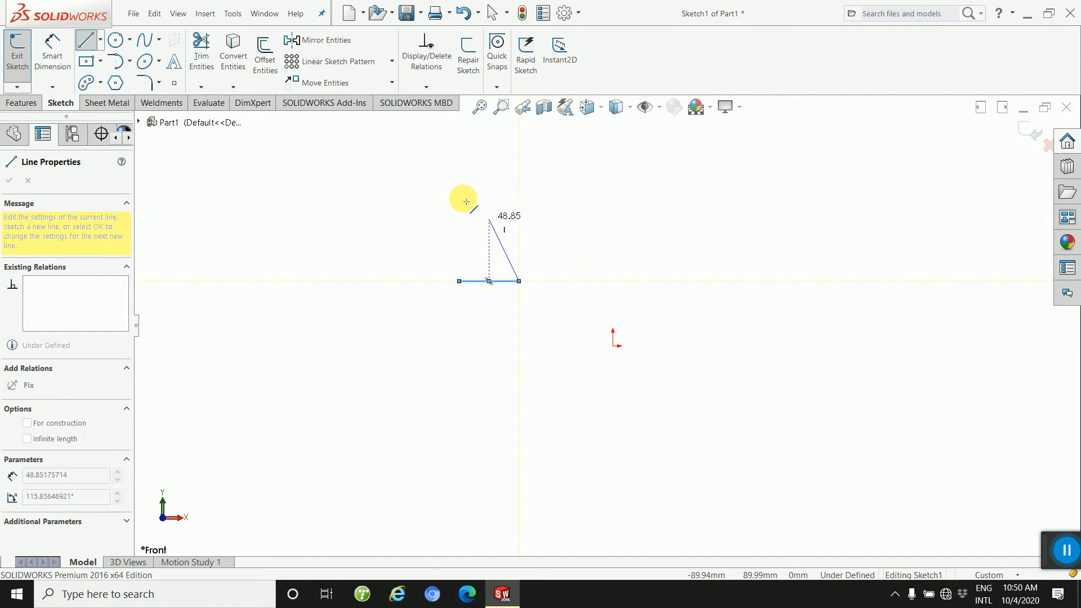
click(554, 217)
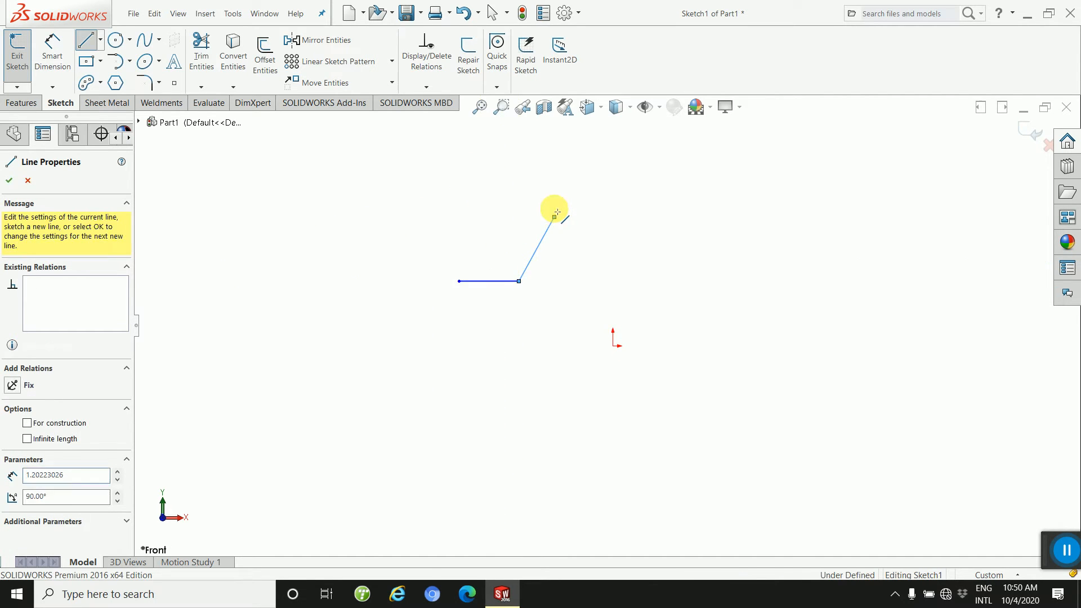
click(510, 198)
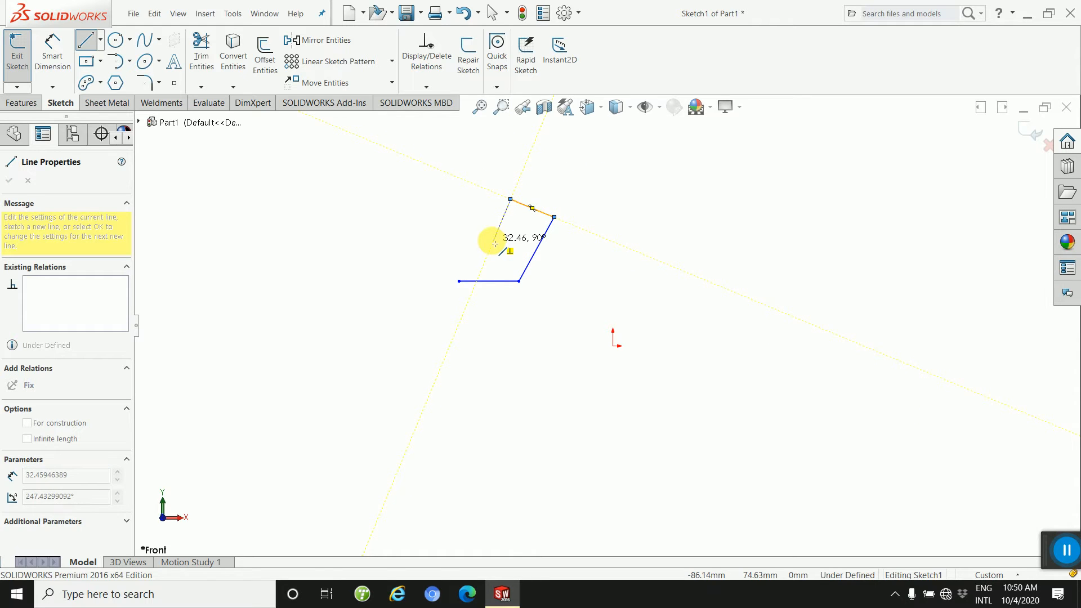
click(446, 243)
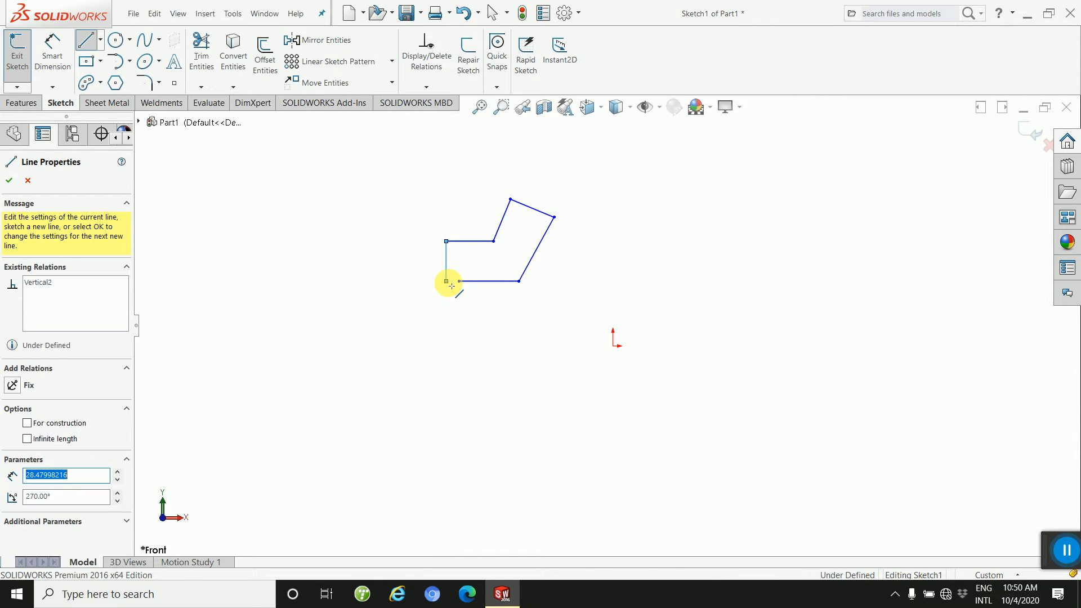
key(Escape)
Close the bent profile by moving the loose end of its lower horizontal line onto the lower end of the vertical line.
scroll(468, 283, down, 2)
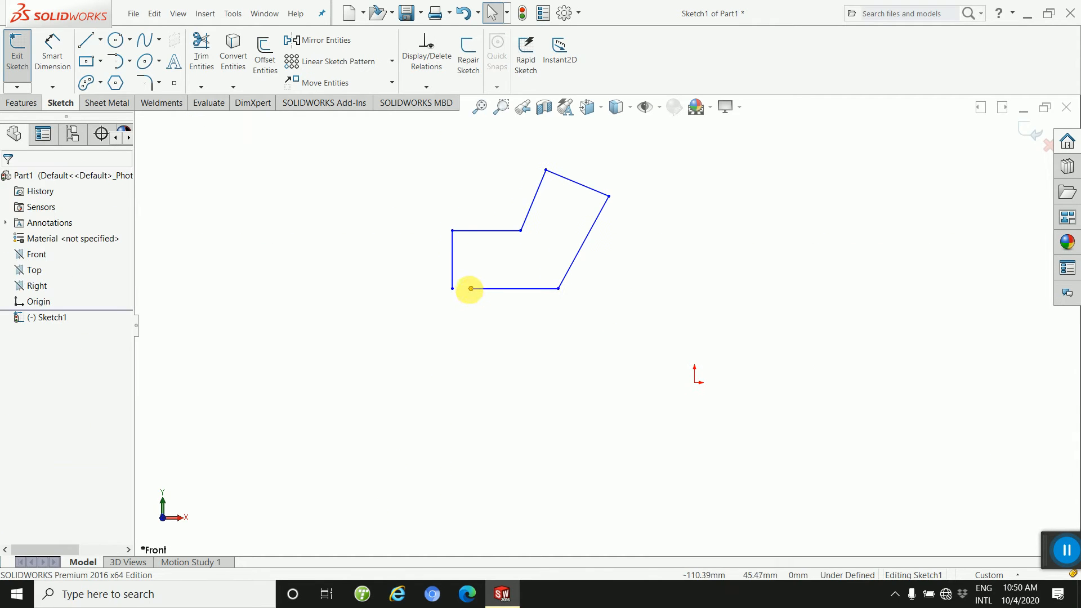
click(470, 288)
click(470, 301)
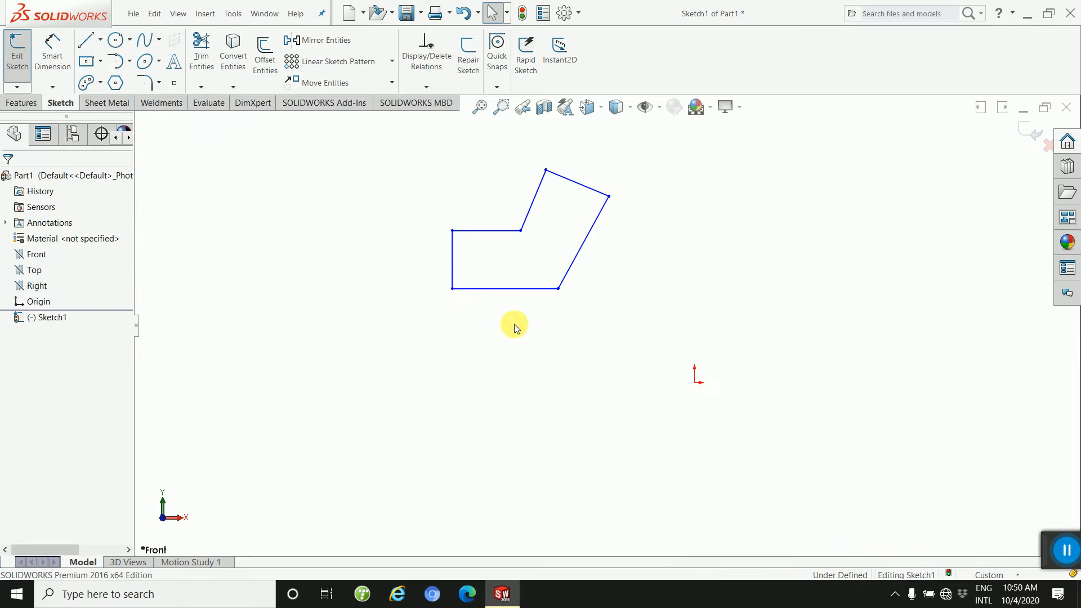
Select all six lines of the closed profile and copy them.
mouse_move(670, 149)
mouse_down()
mouse_move(557, 276)
mouse_move(380, 343)
mouse_up()
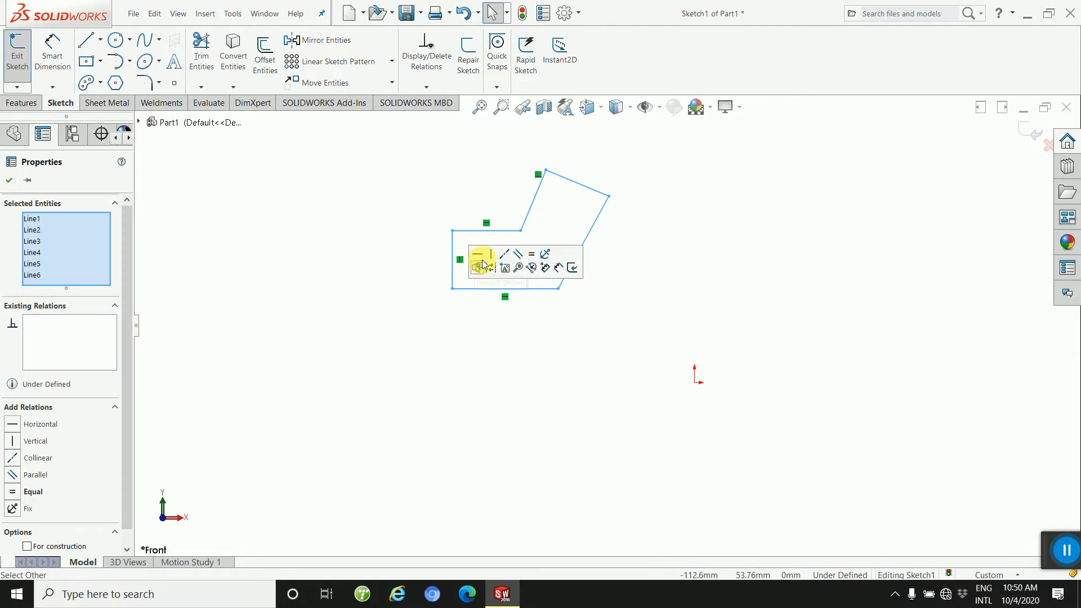
right_click(423, 211)
click(631, 291)
mouse_move(670, 155)
mouse_down()
mouse_move(413, 328)
mouse_move(340, 345)
mouse_up()
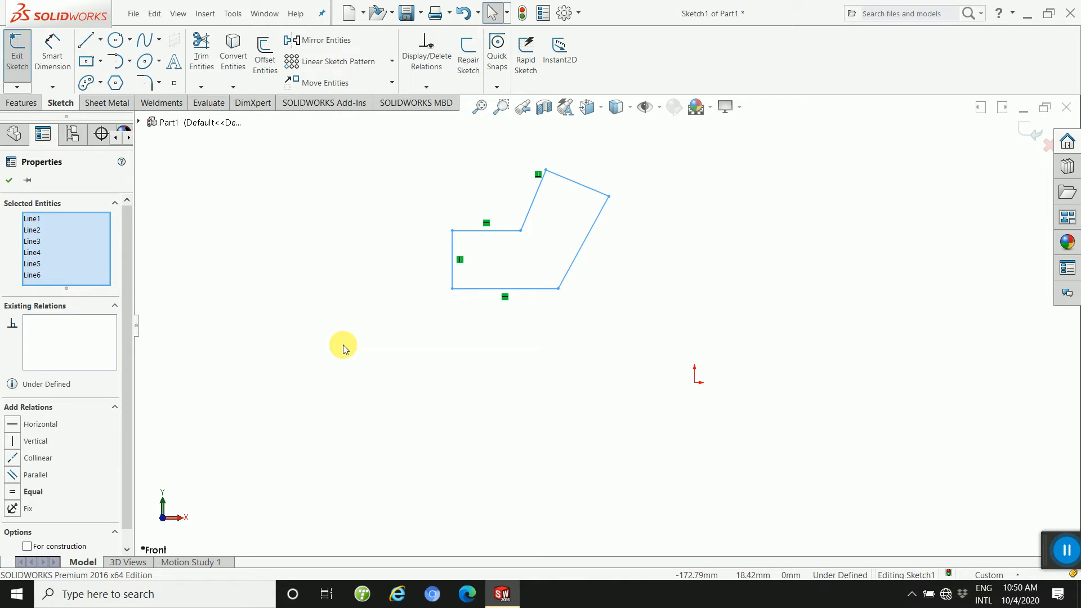
right_click(398, 400)
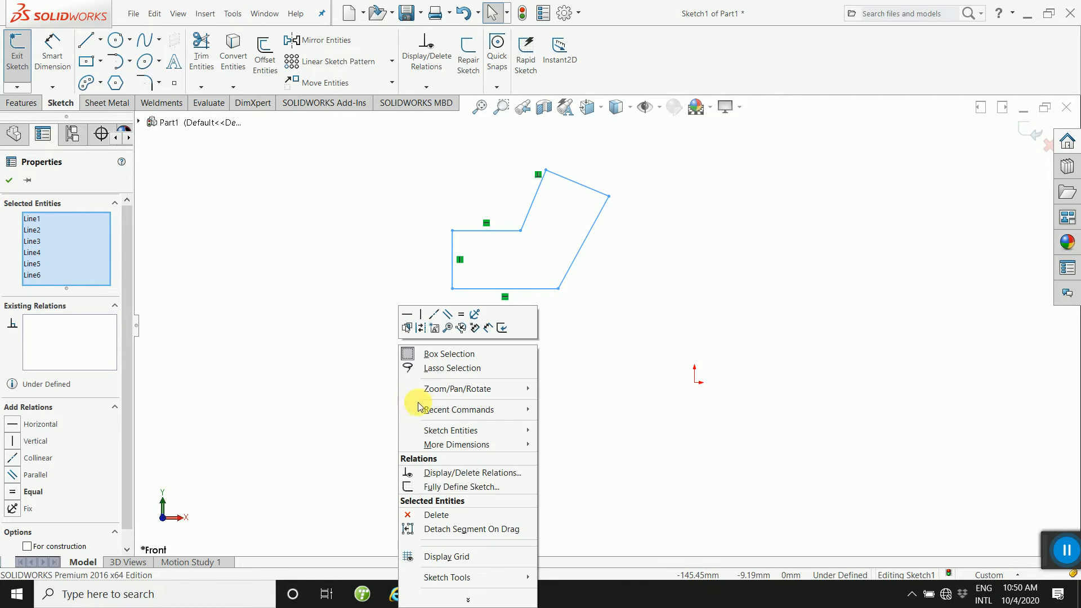
click(346, 425)
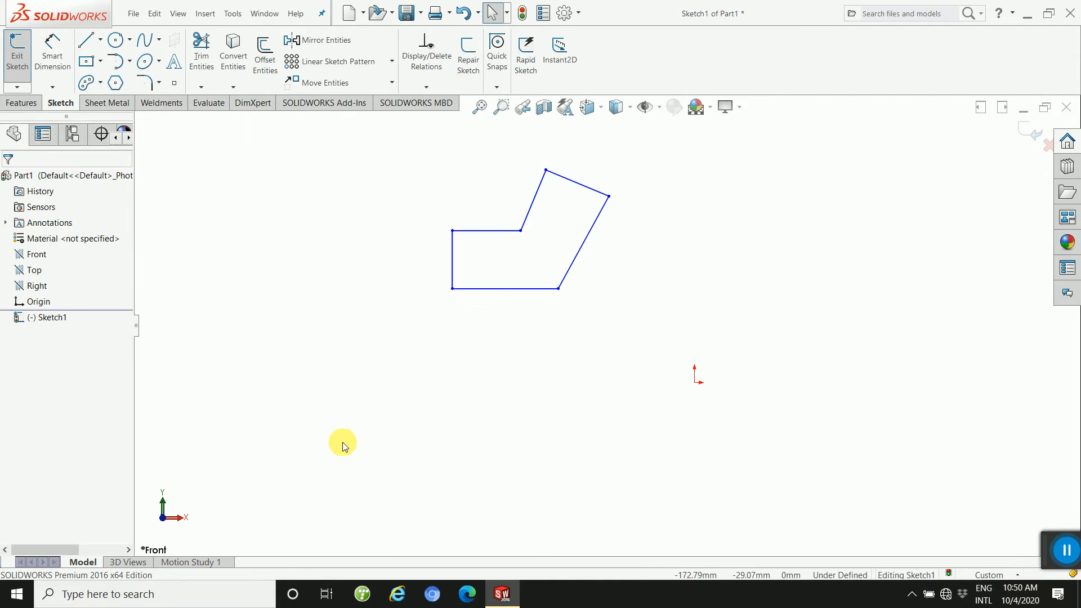
Paste three copies of the profile: one below-left of the original, one below-right and one to its right.
key(ctrl+v)
click(720, 446)
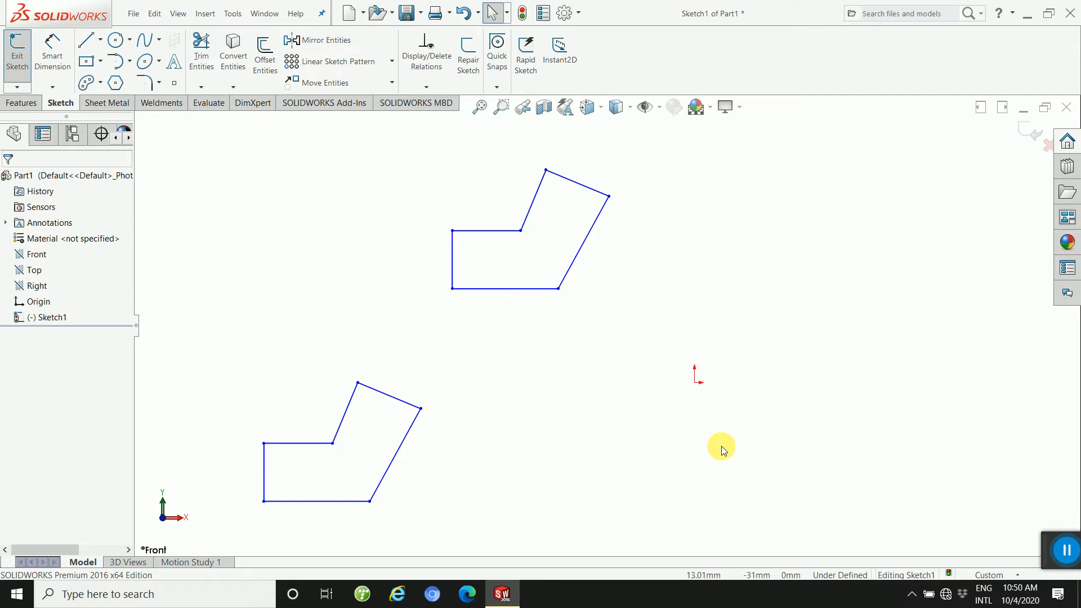
key(ctrl+v)
click(791, 306)
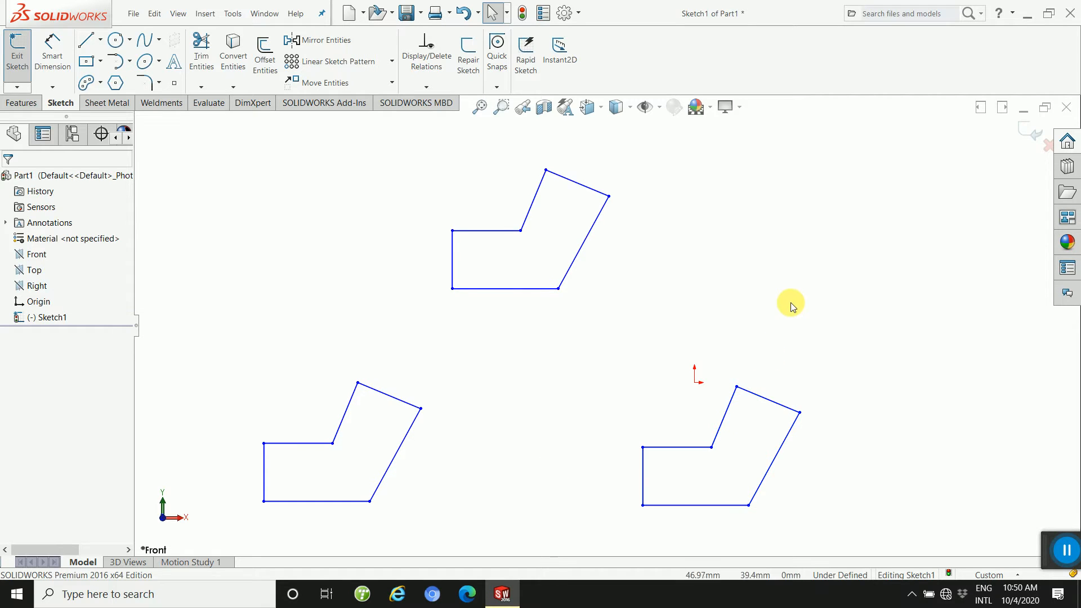
key(ctrl+v)
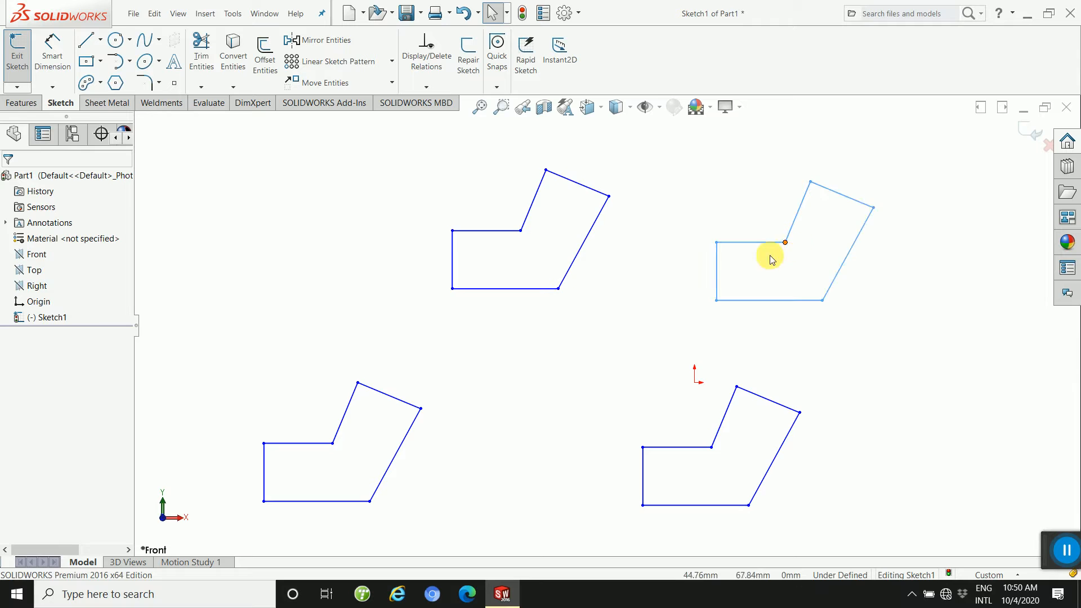
click(696, 246)
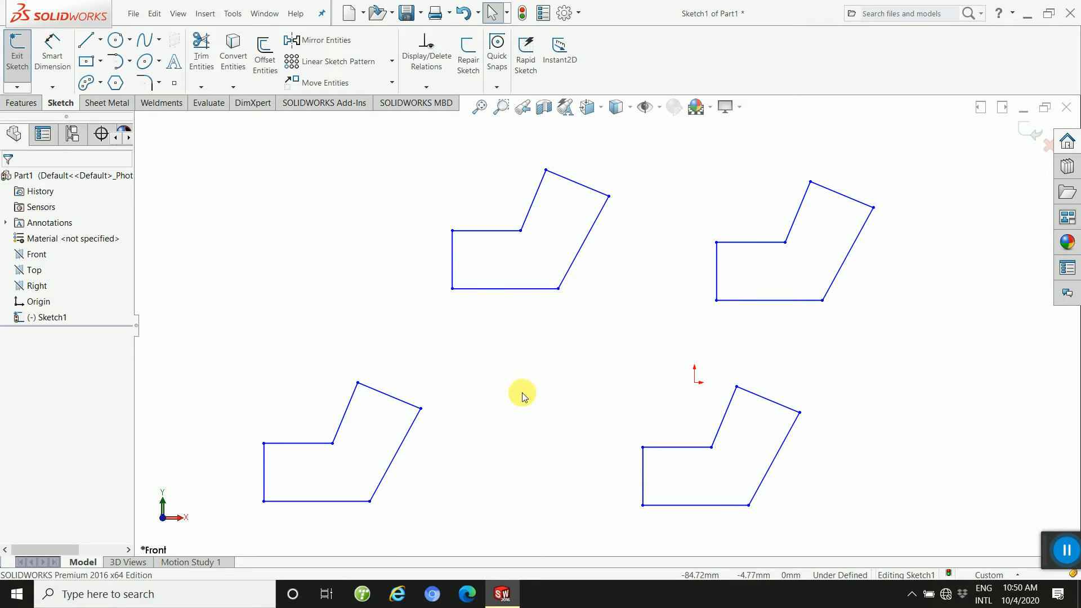
Add a 60 mm aligned dimension on the original profile between its upper-left corner and the peak of the slanted arm.
scroll(574, 386, down, 2)
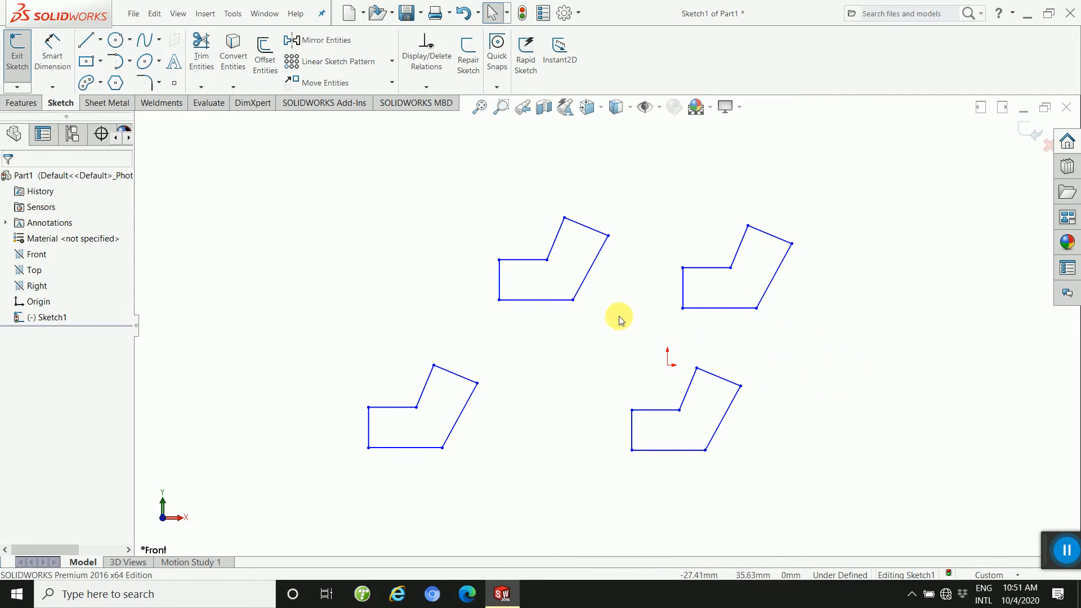
click(51, 52)
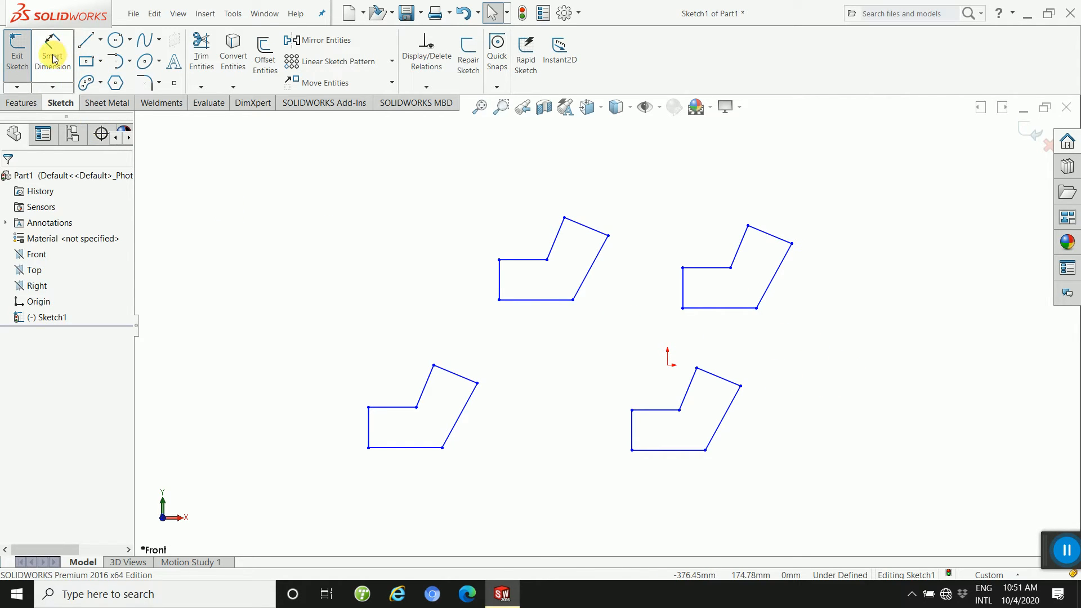
click(498, 260)
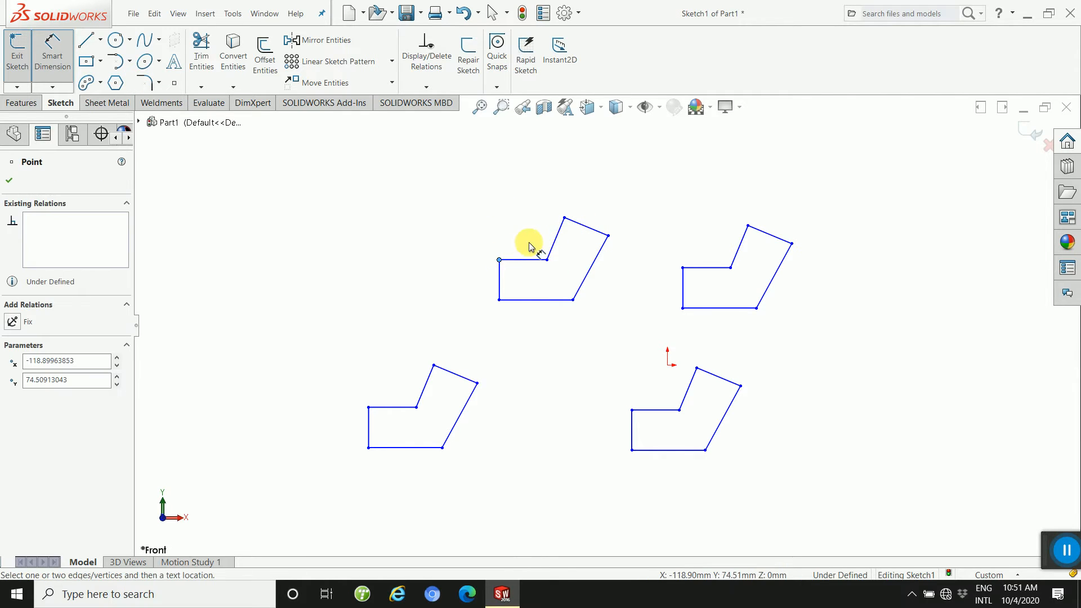
click(564, 219)
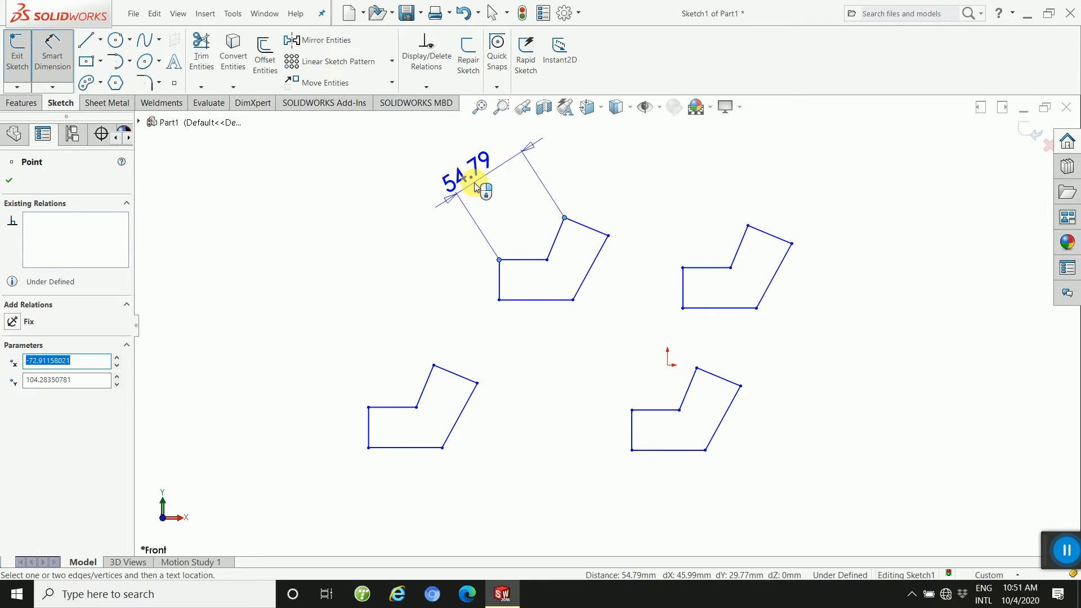
click(493, 177)
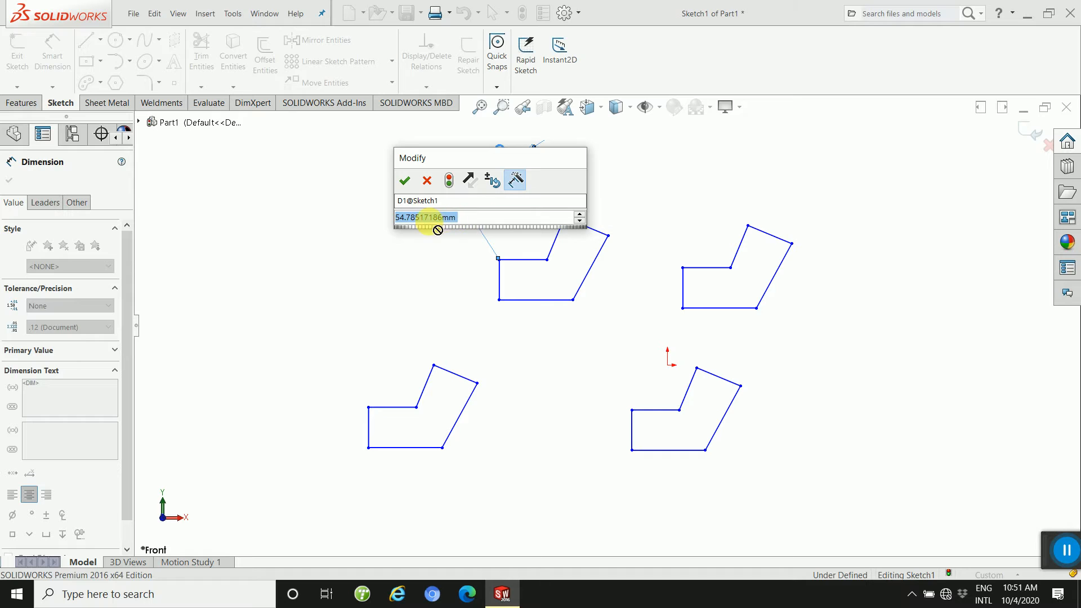
text(60)
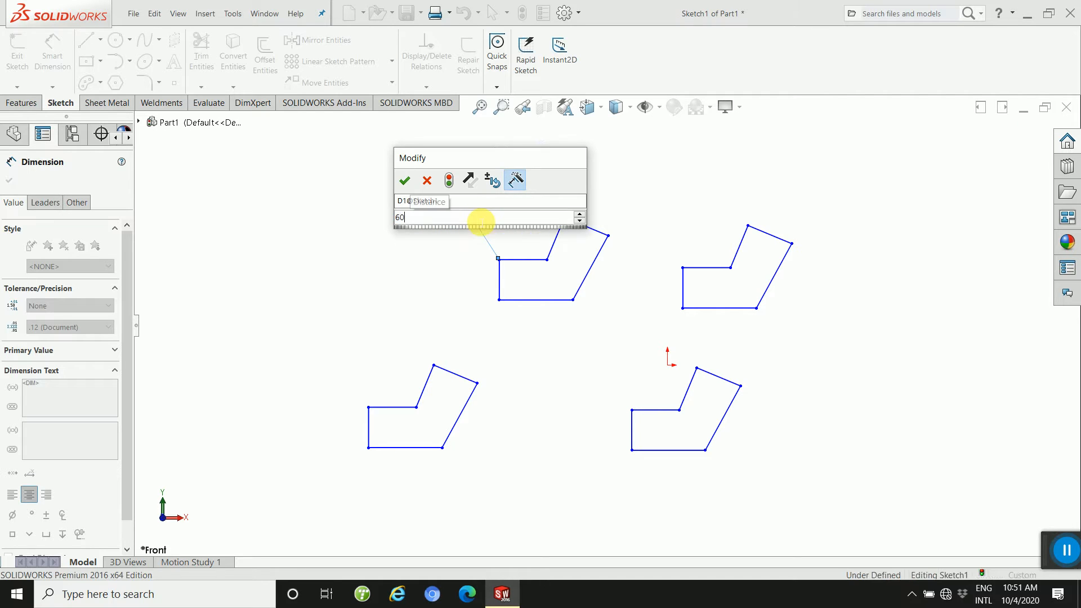
key(Return)
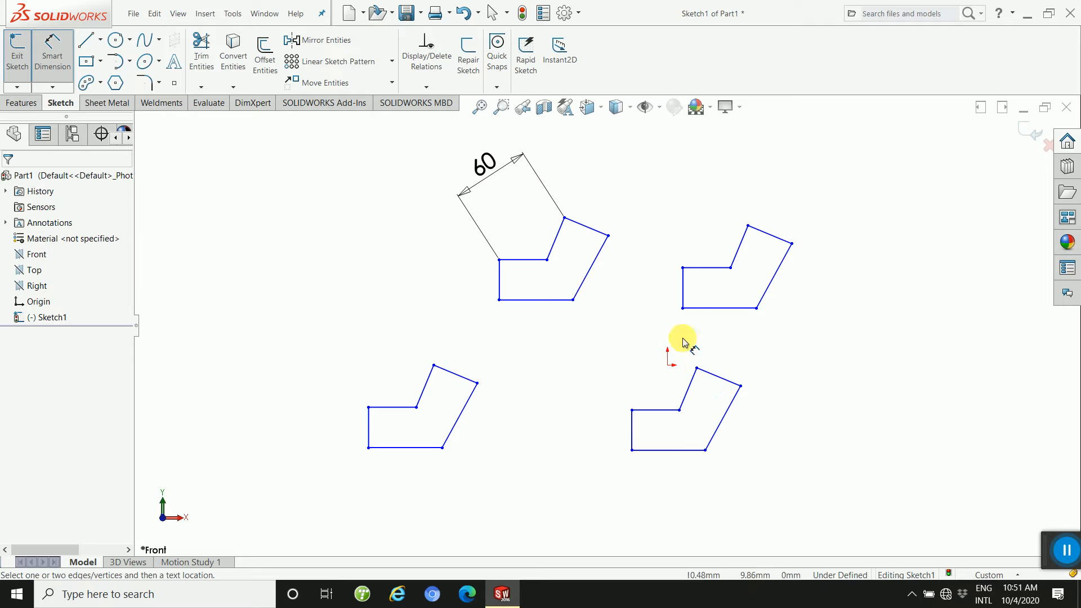
Add an aligned dimension between the upper-left corner and the arm's peak on the copy to the right of the original.
click(683, 269)
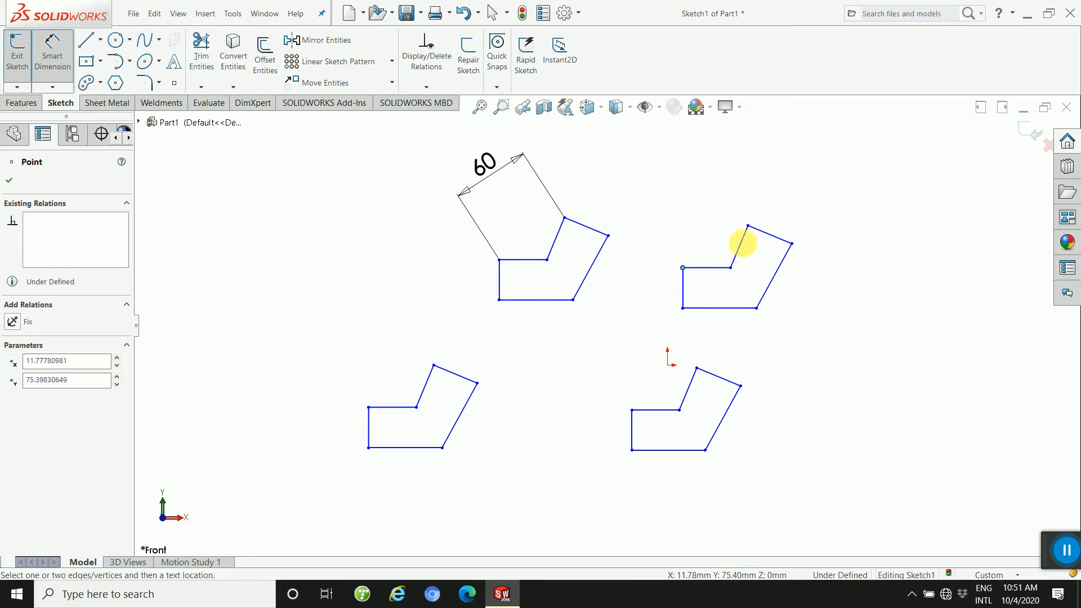
click(749, 226)
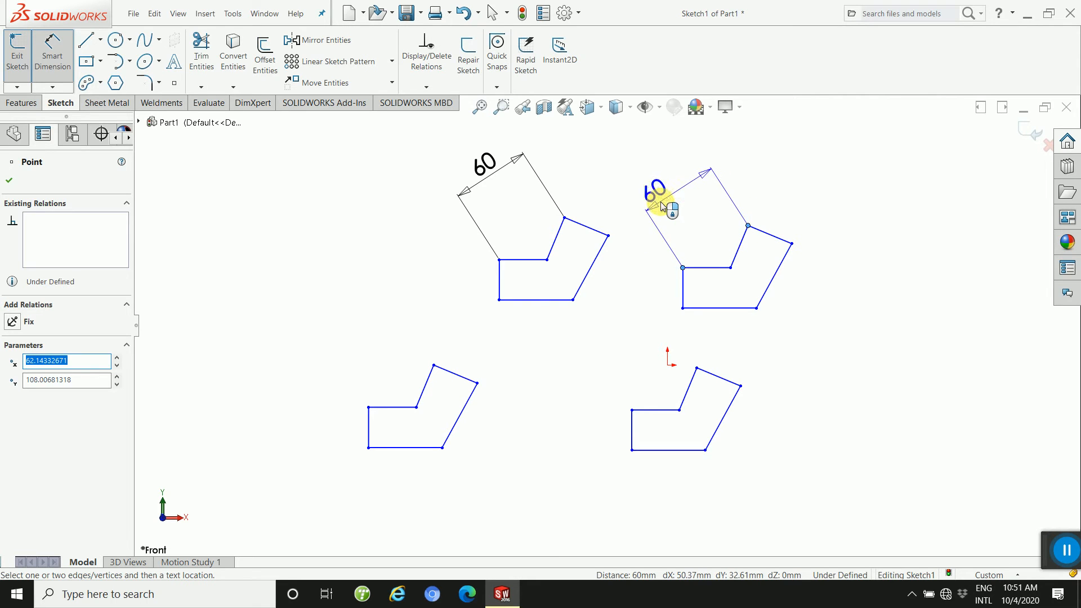
click(678, 206)
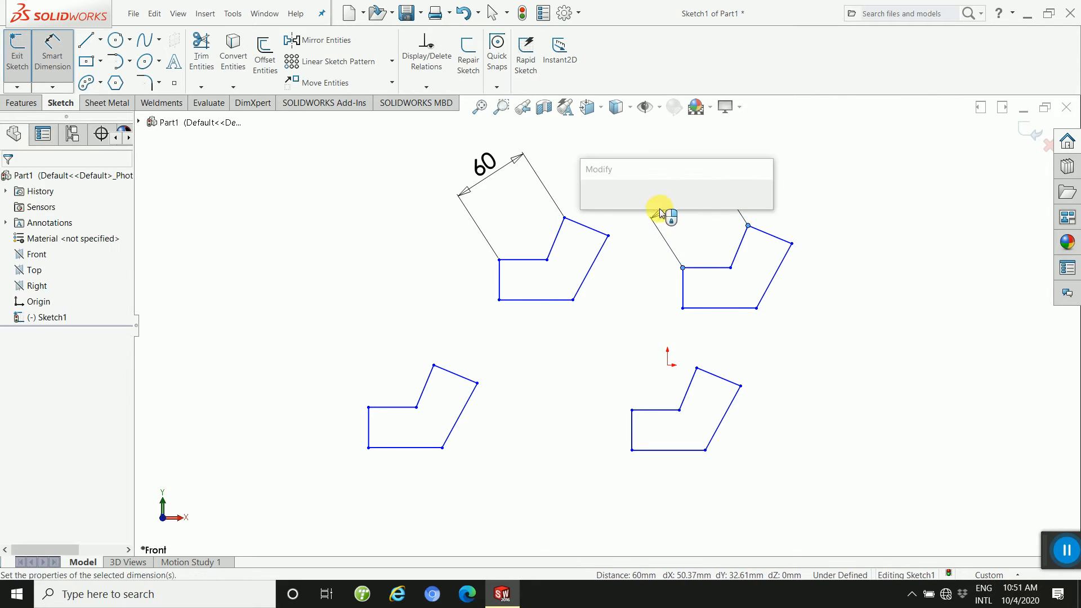
click(590, 207)
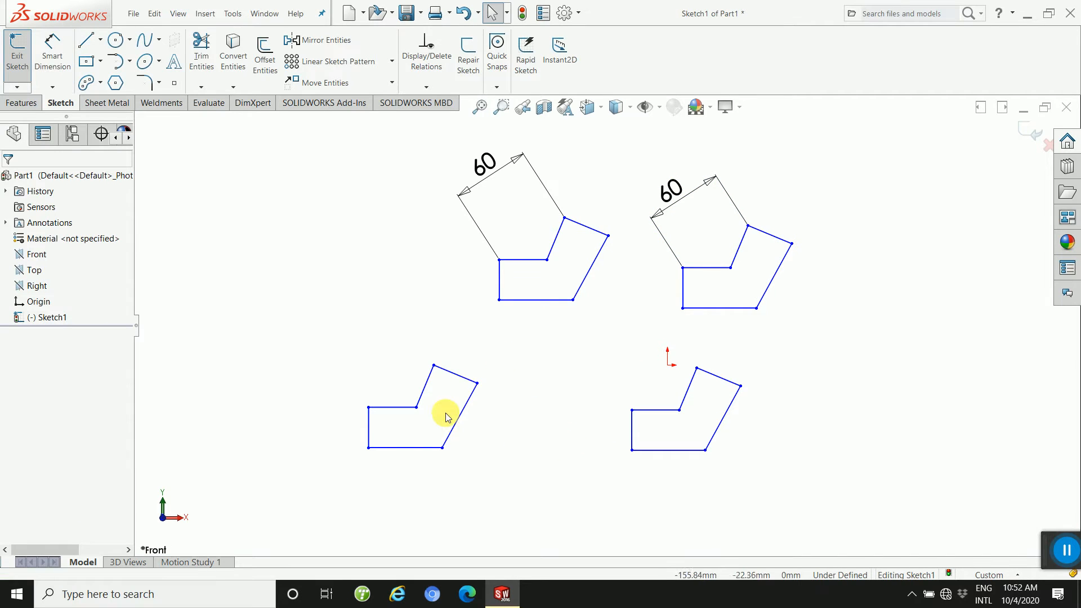
Add an 80 mm horizontal dimension between the upper-left corner and the arm's peak on the lower-left copy.
right_drag(533, 448, 560, 370)
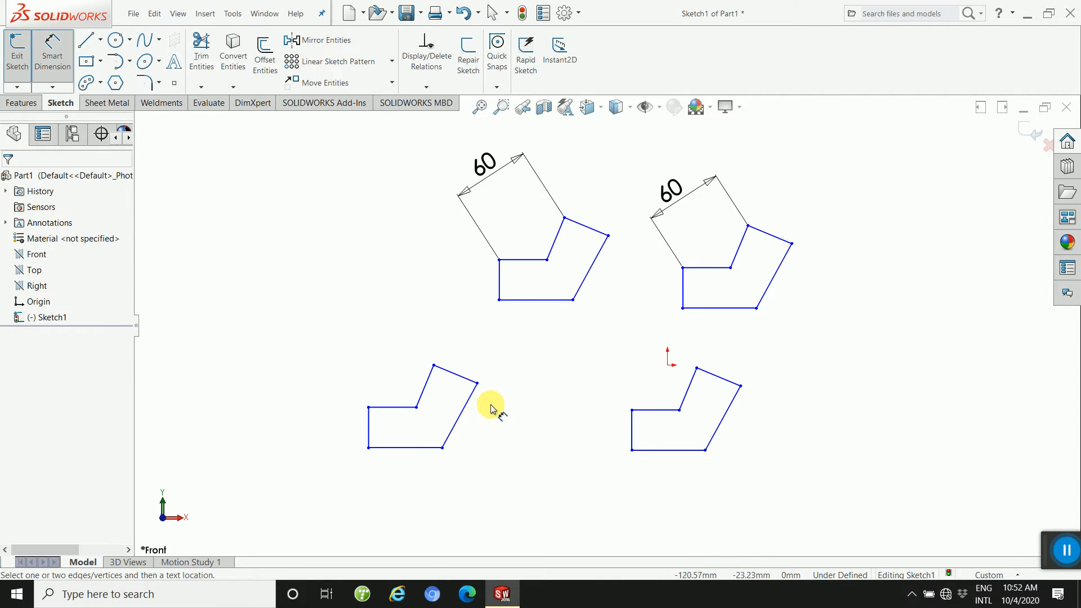
click(368, 408)
click(434, 367)
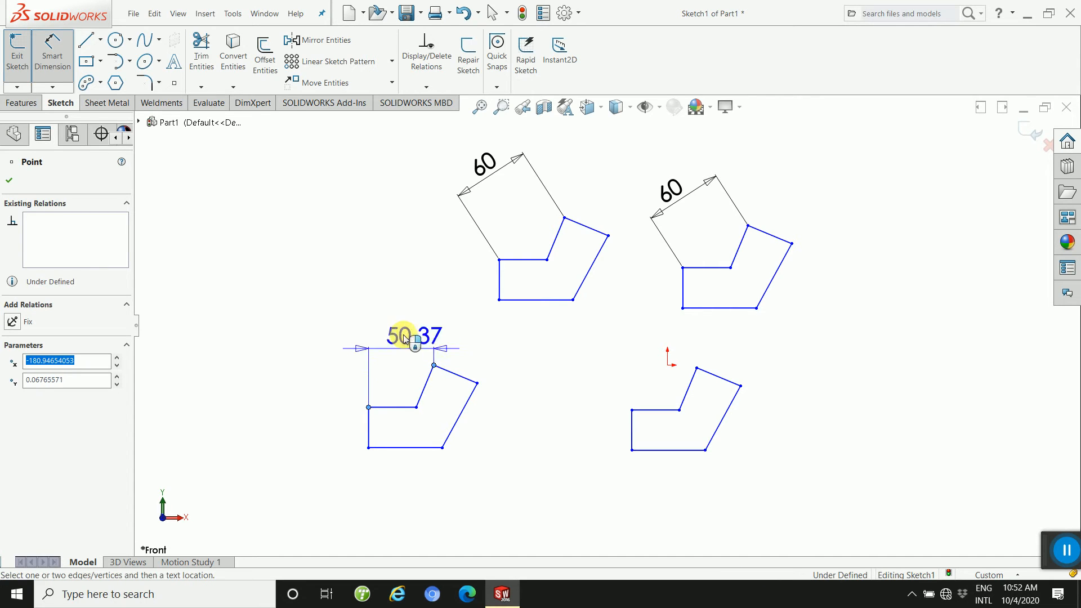
click(401, 342)
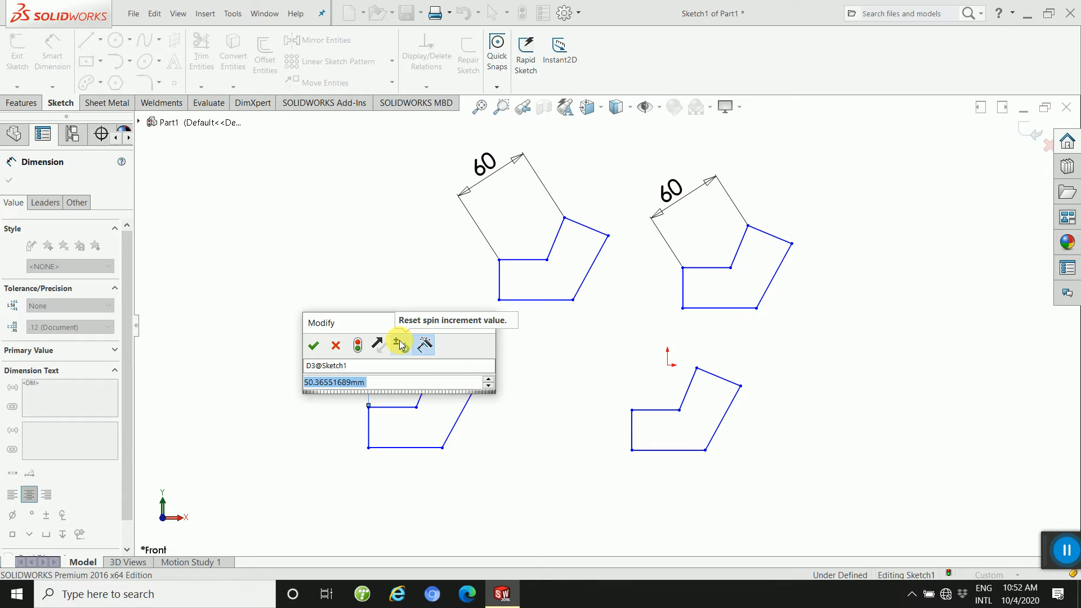
text(80)
key(Return)
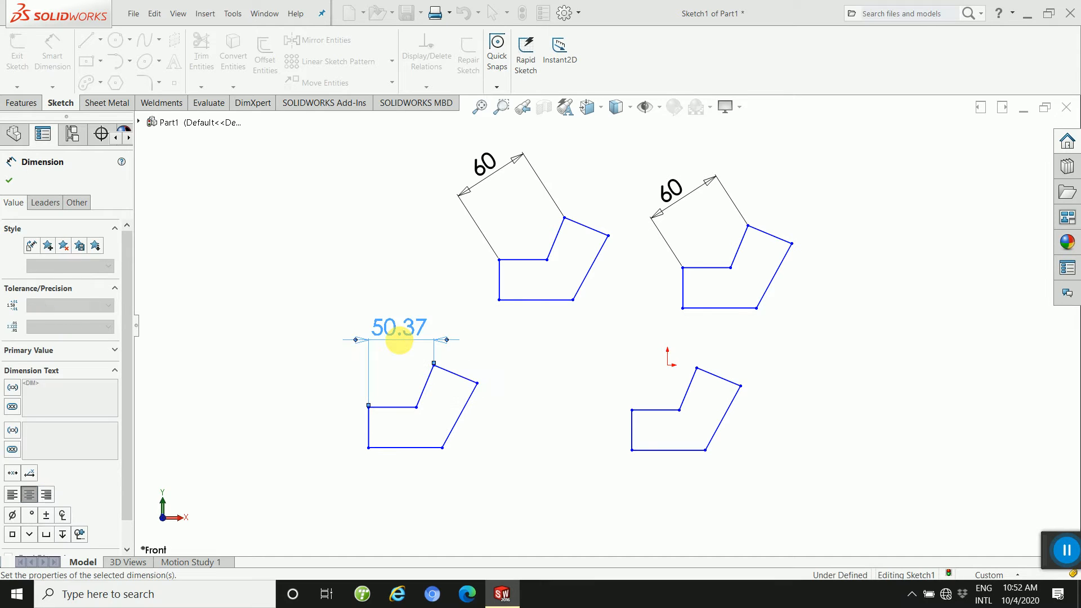
click(558, 374)
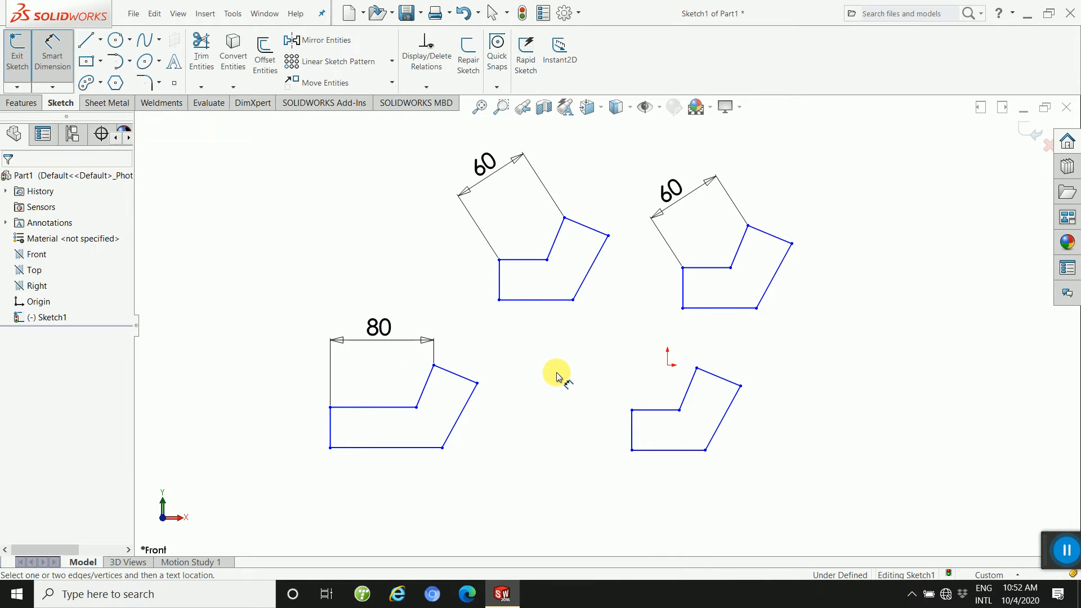
Add an 80 mm vertical dimension between the upper-left corner and the arm's peak on the lower-right copy.
click(632, 410)
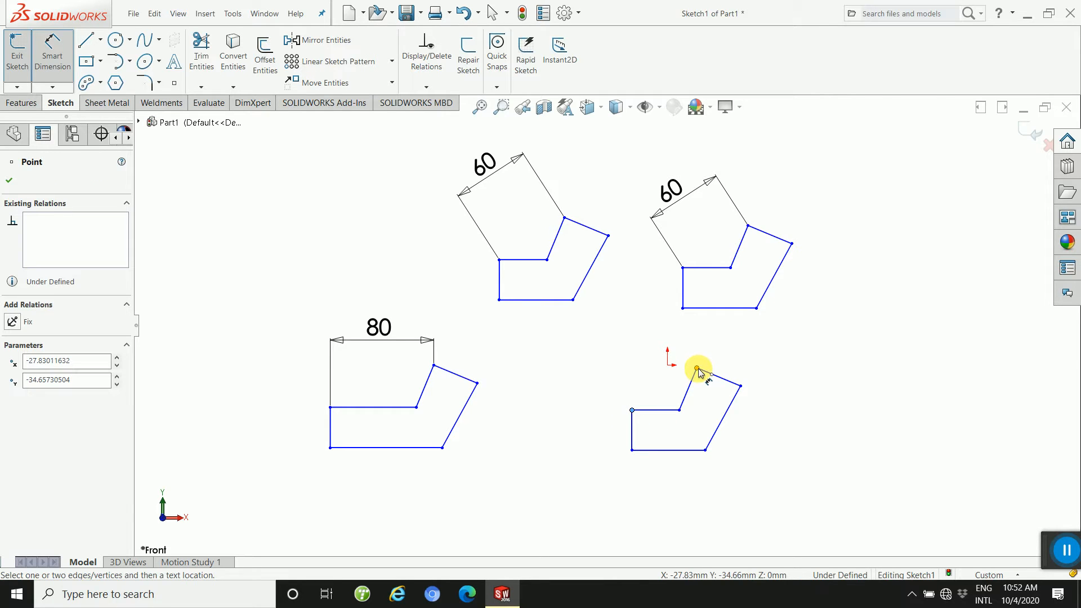
click(696, 369)
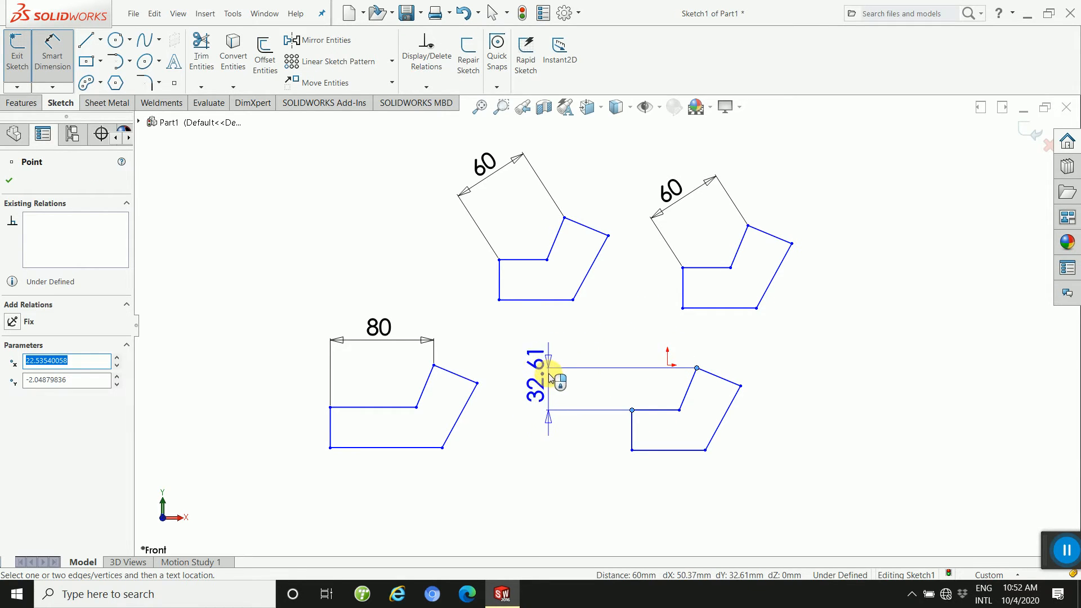
click(551, 382)
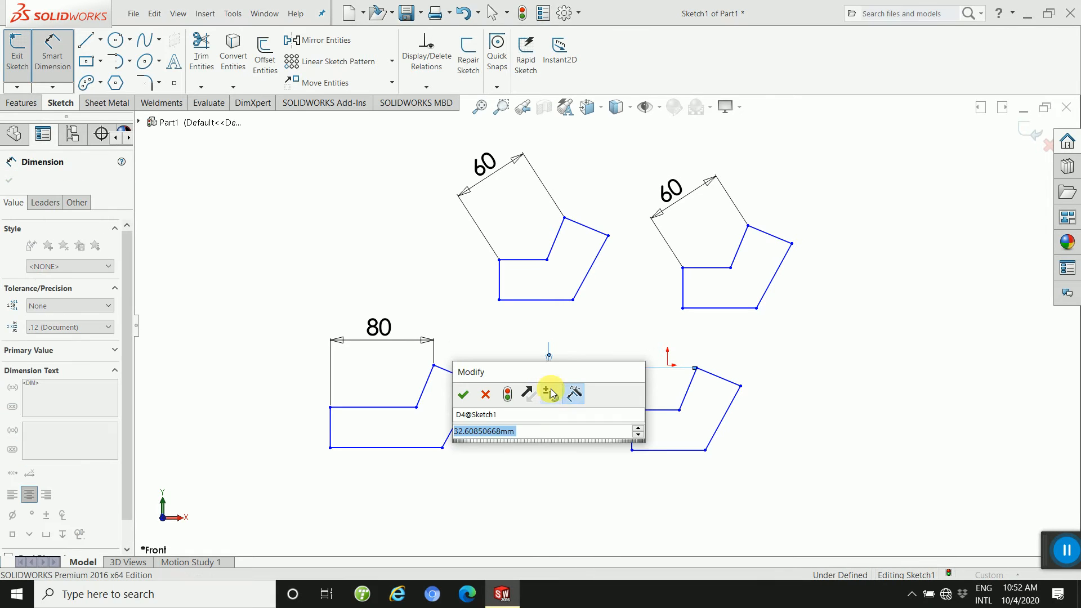
text(80)
key(Return)
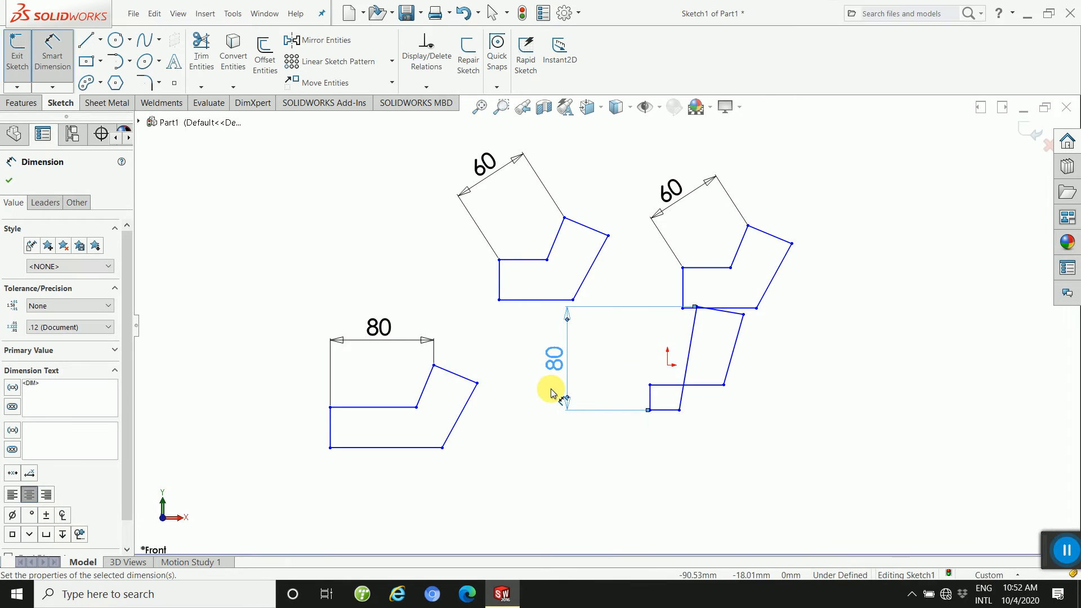
Undo the last value change and set the lower-right copy's vertical dimension to 35 mm.
key(ctrl+z)
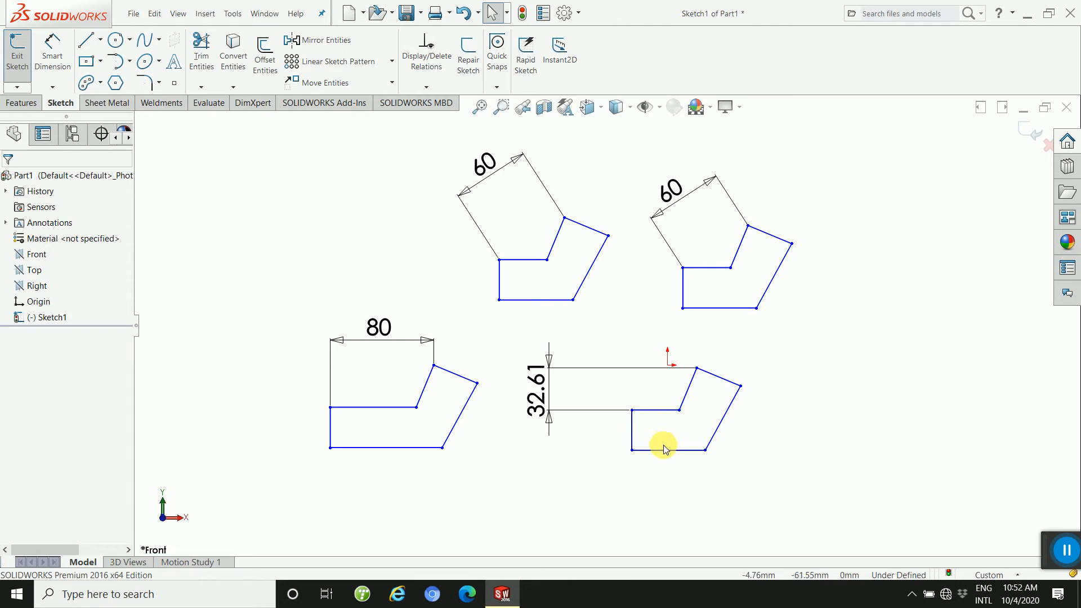
click(542, 389)
click(541, 390)
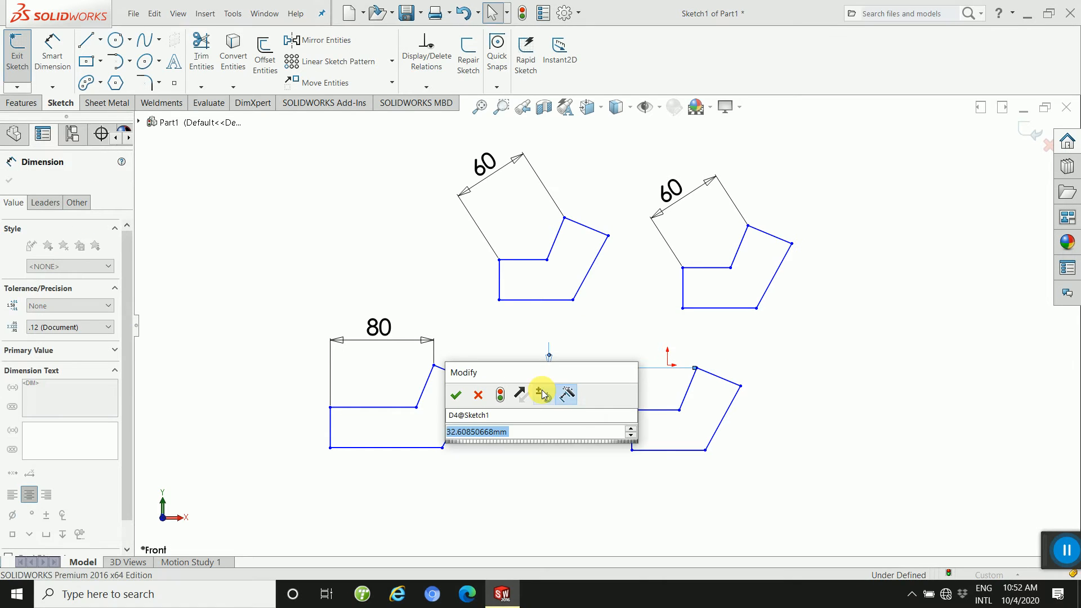
text(35)
key(Return)
click(856, 458)
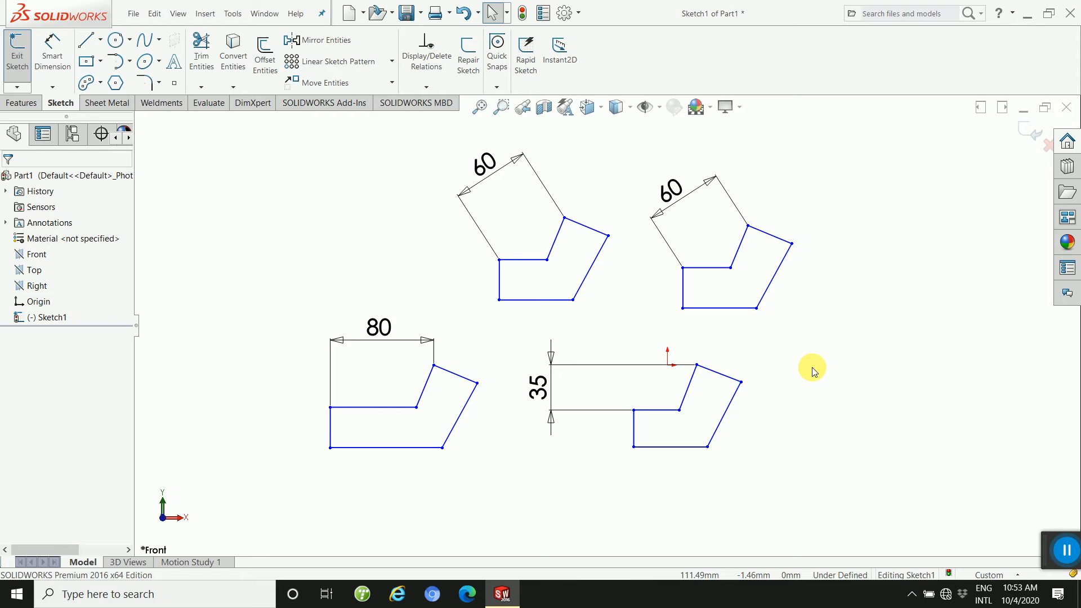
Sketch a centerpoint arc with a radius of about 89 mm, opening downward, to the left of the original profile.
click(128, 62)
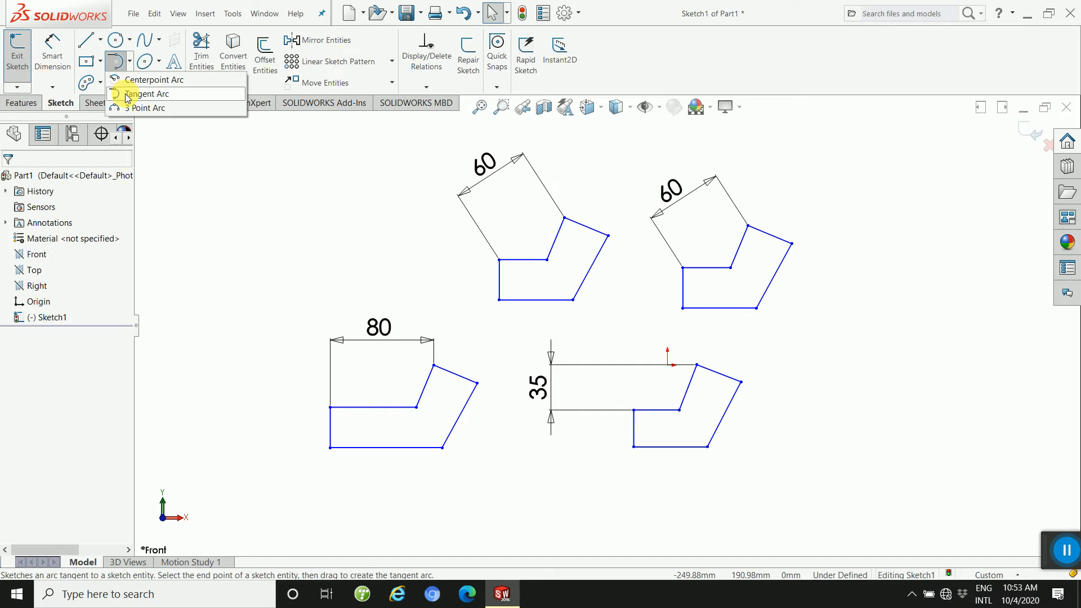
click(138, 79)
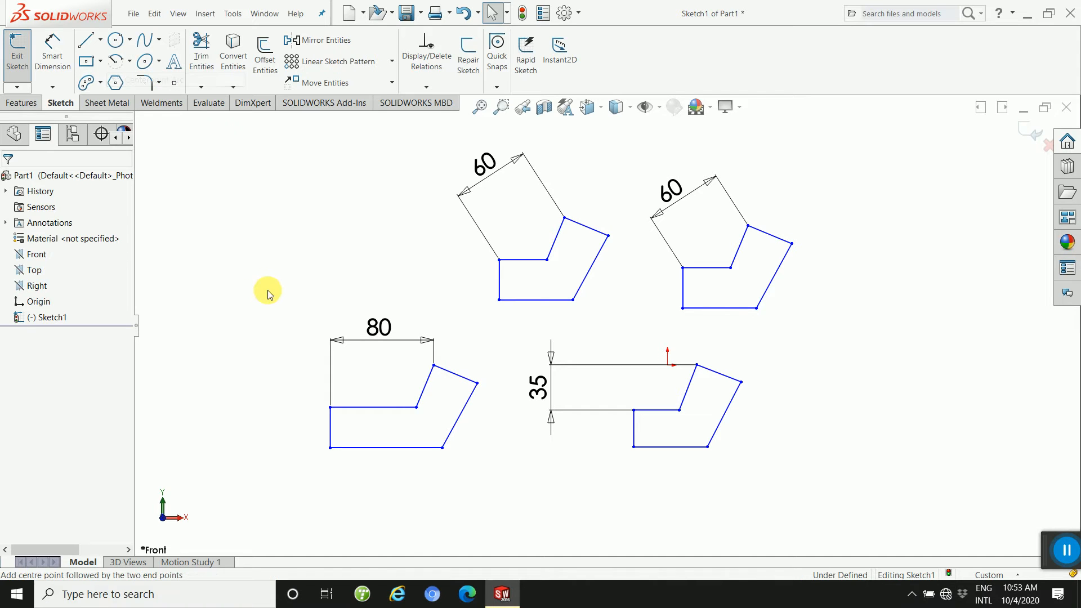
click(226, 267)
click(338, 242)
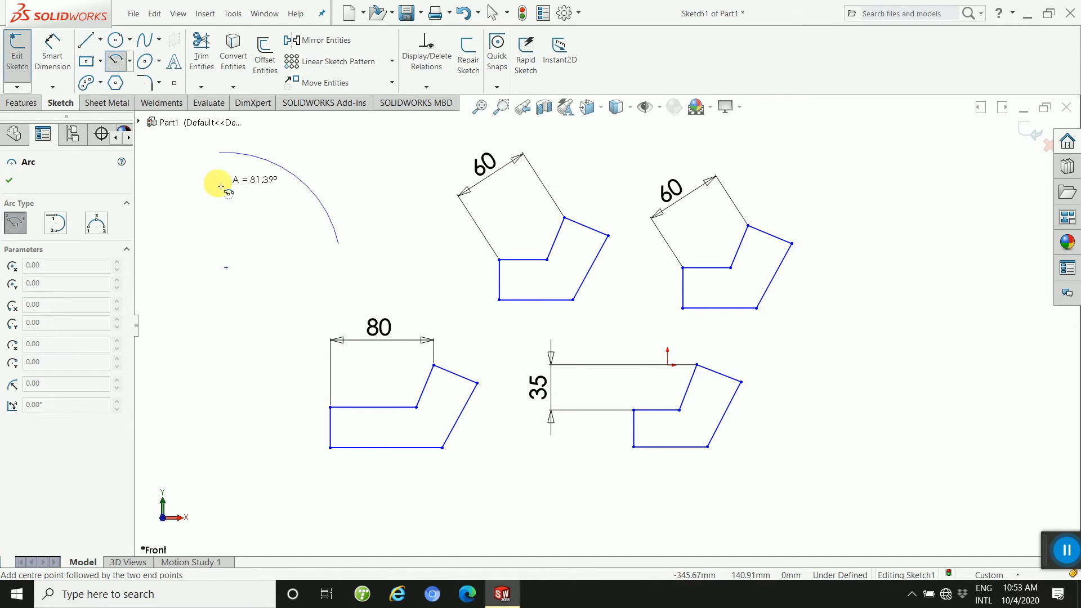
click(187, 248)
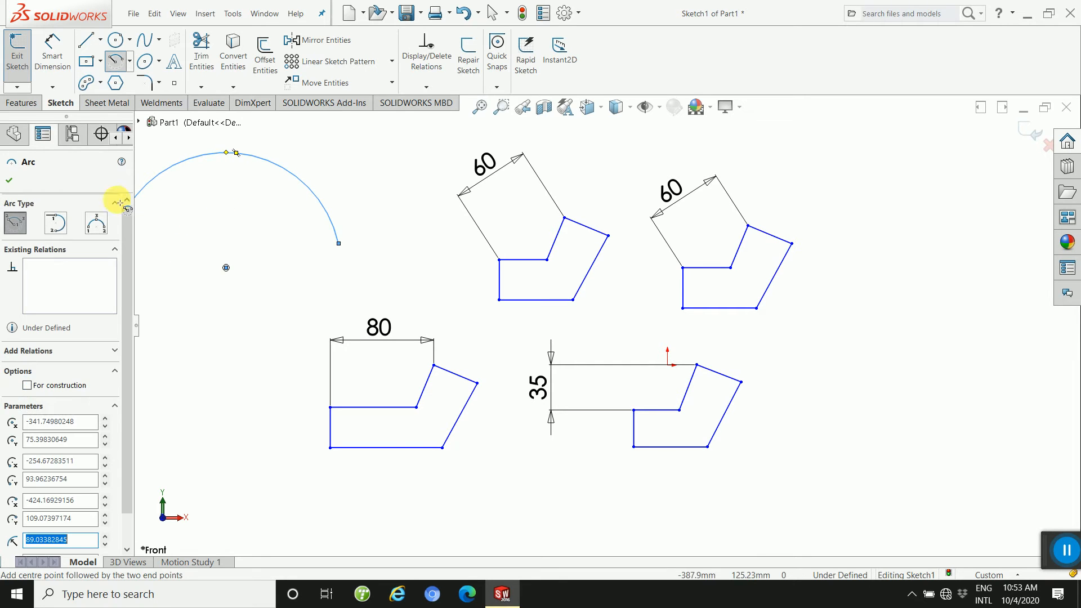
click(9, 180)
key(f)
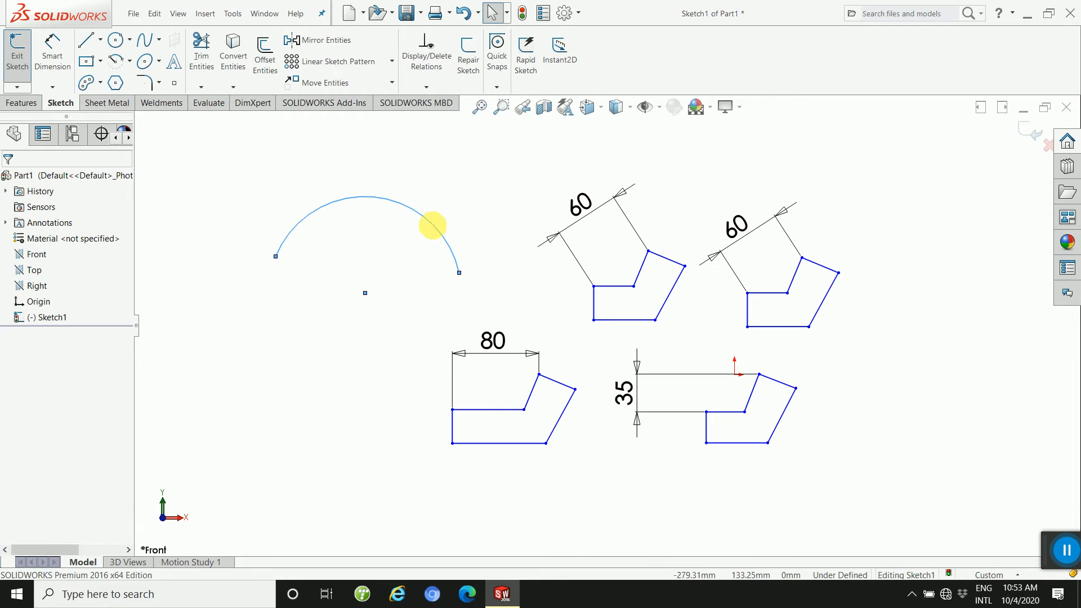
Add a radius dimension to the arc, keeping its radius as drawn.
right_drag(461, 228, 463, 153)
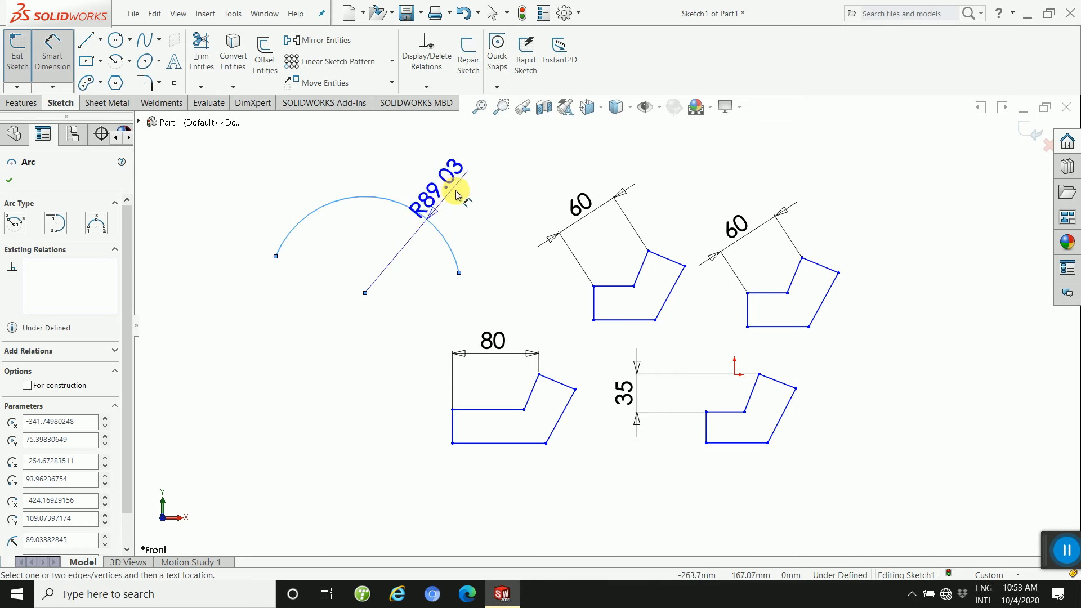
click(468, 198)
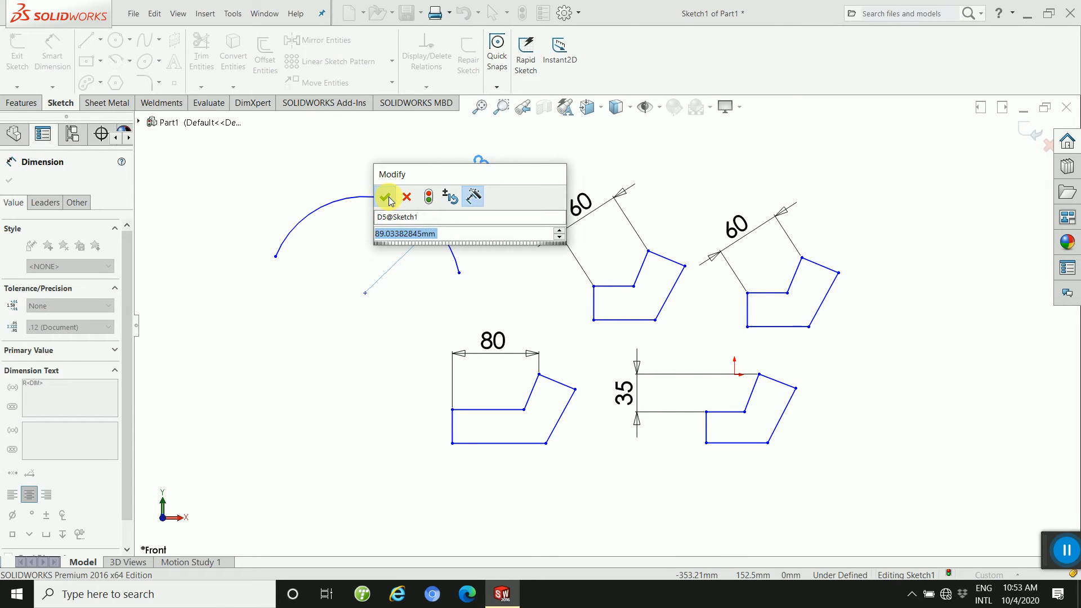
click(386, 197)
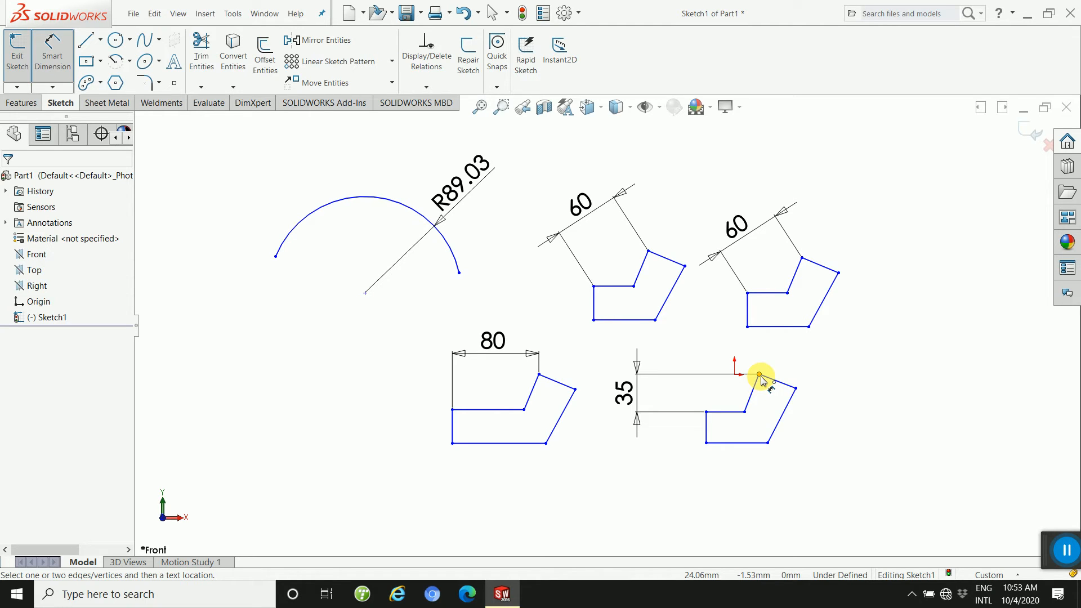
click(218, 195)
key(Escape)
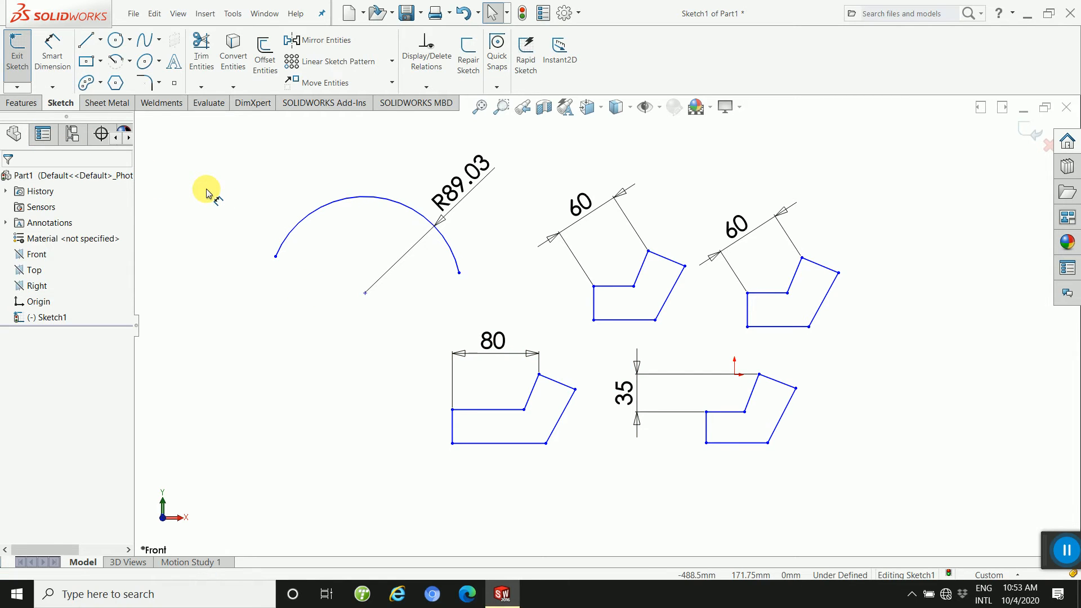
Sketch a circle about 104 mm in diameter below the arc, left of the lower-left profile copy.
click(116, 40)
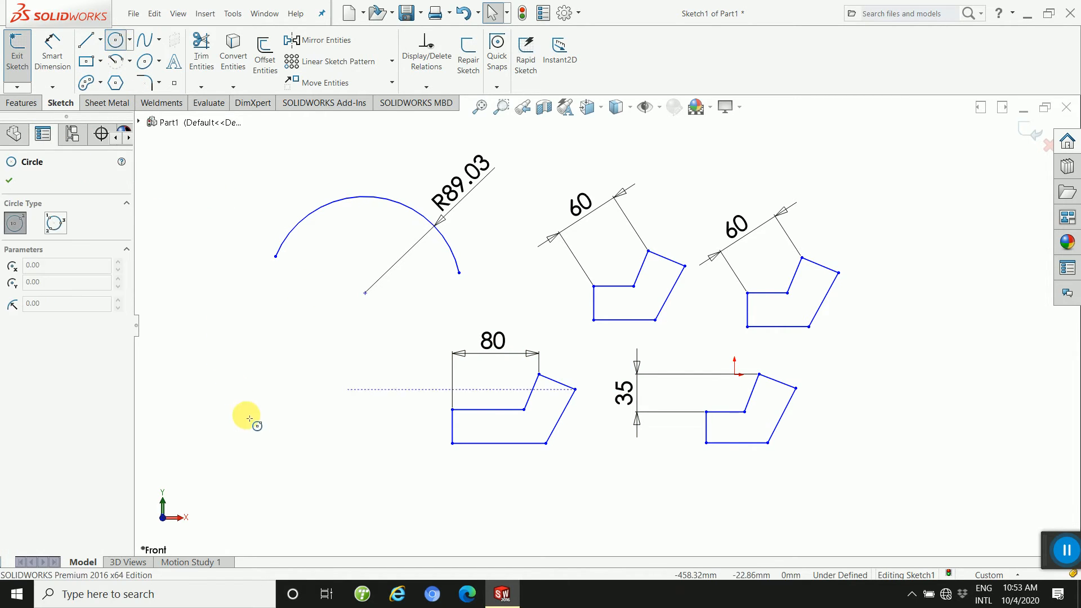
drag(250, 420, 299, 388)
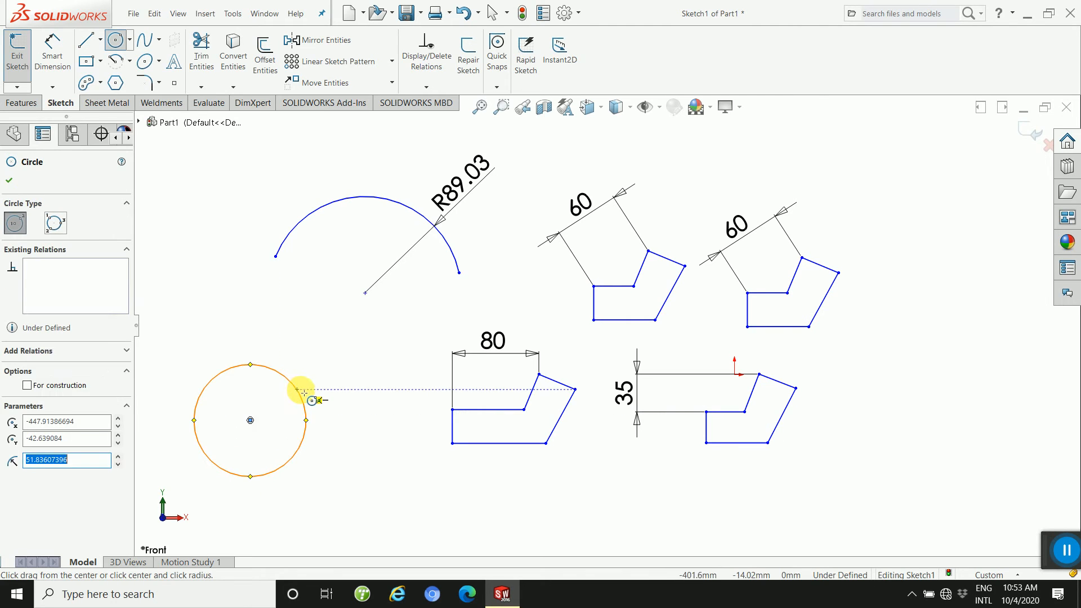
key(Escape)
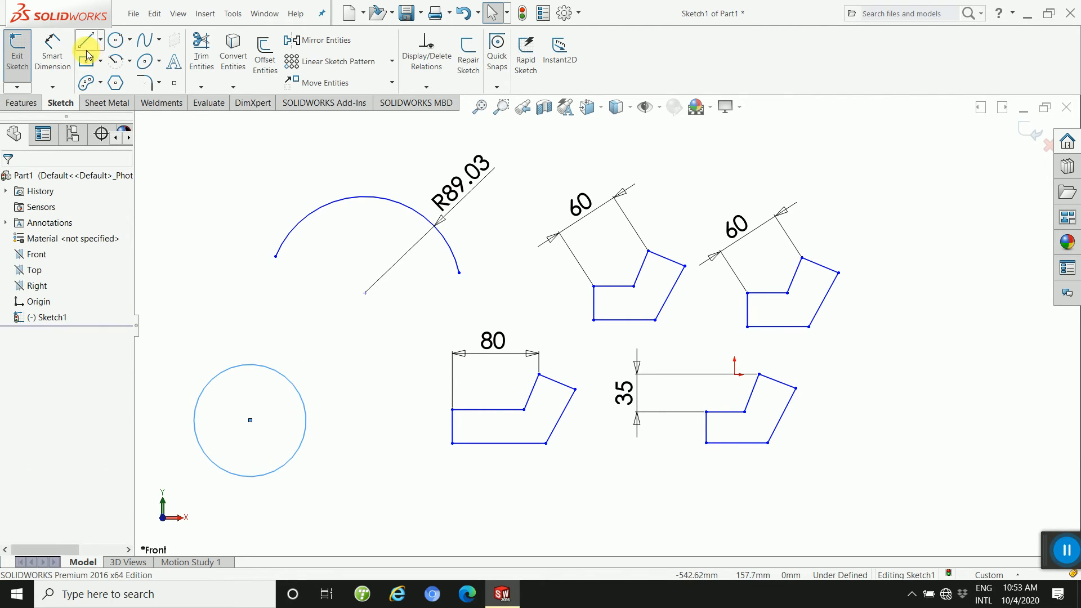
Add a diameter dimension of 500 mm to the circle.
click(53, 51)
click(290, 381)
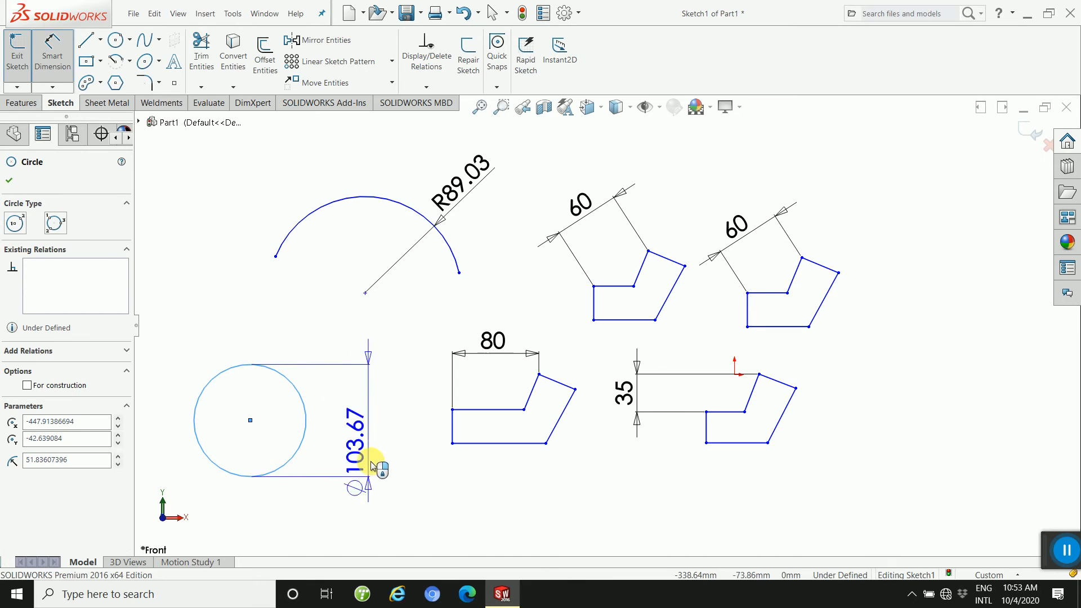
click(385, 496)
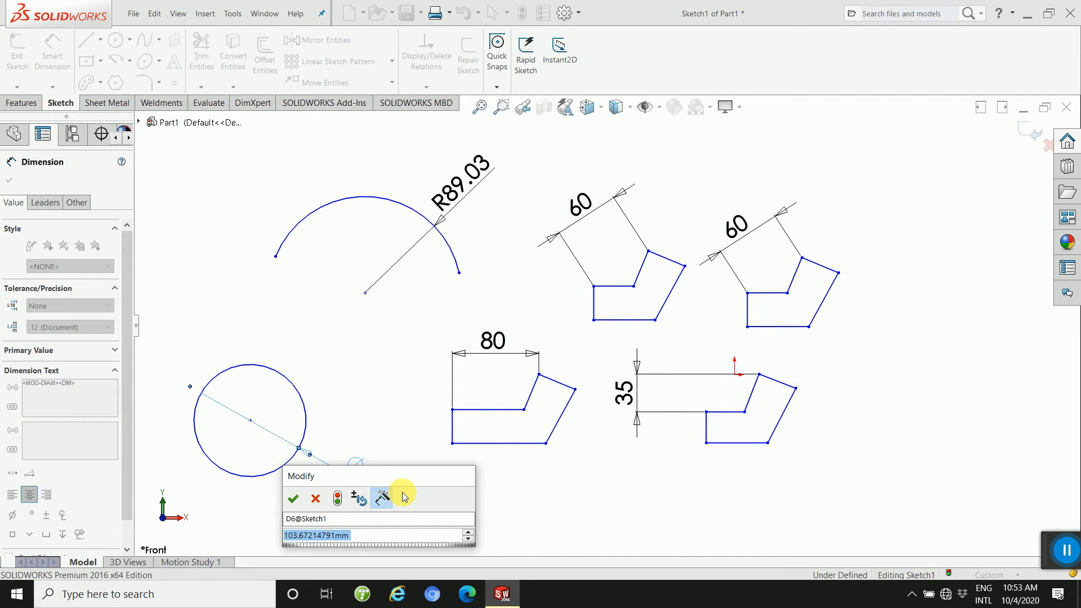
text(50)
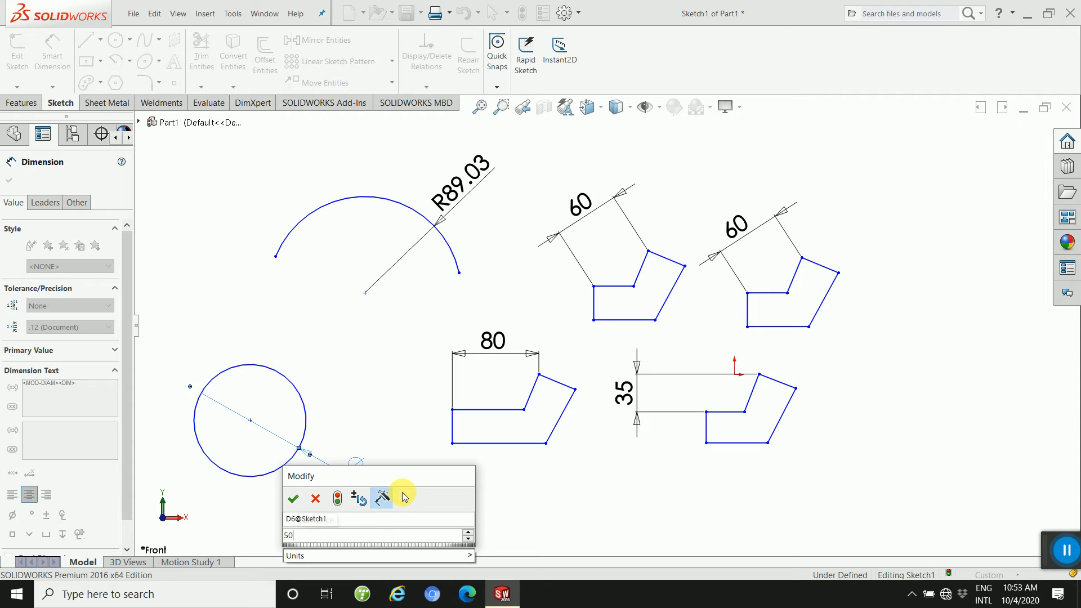
text(0)
key(Return)
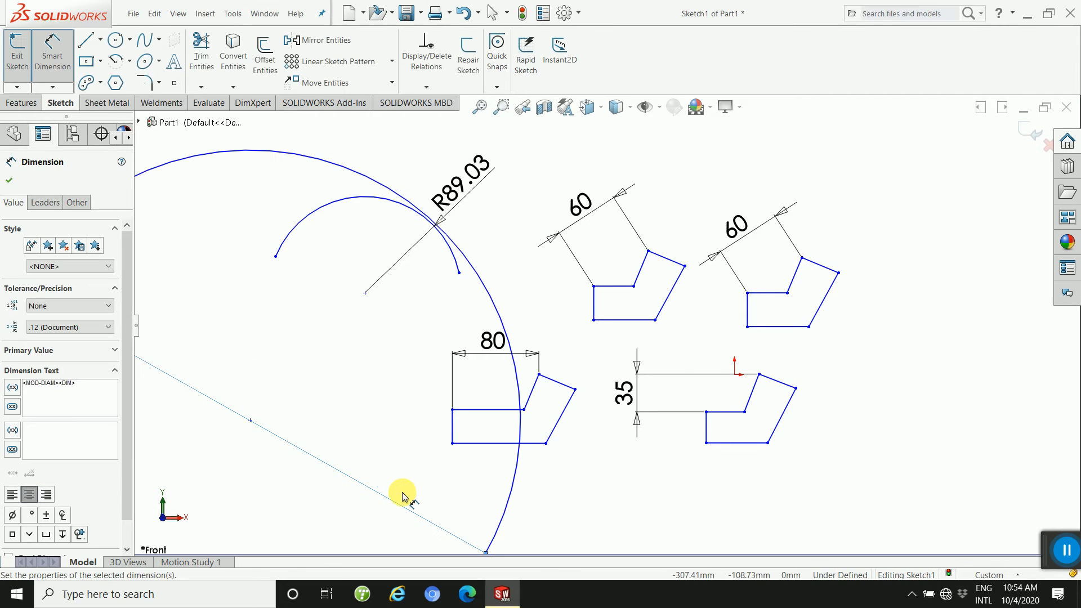
Move the diameter dimension's text inside the circle and set the diameter to 100 mm.
scroll(264, 447, up, 4)
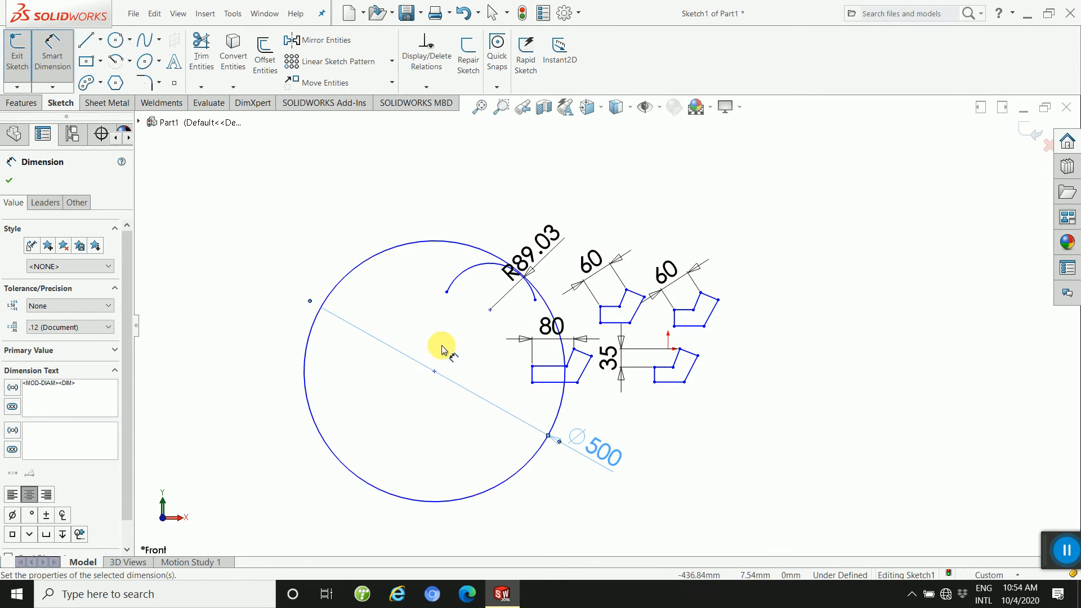
drag(572, 443, 477, 427)
click(481, 432)
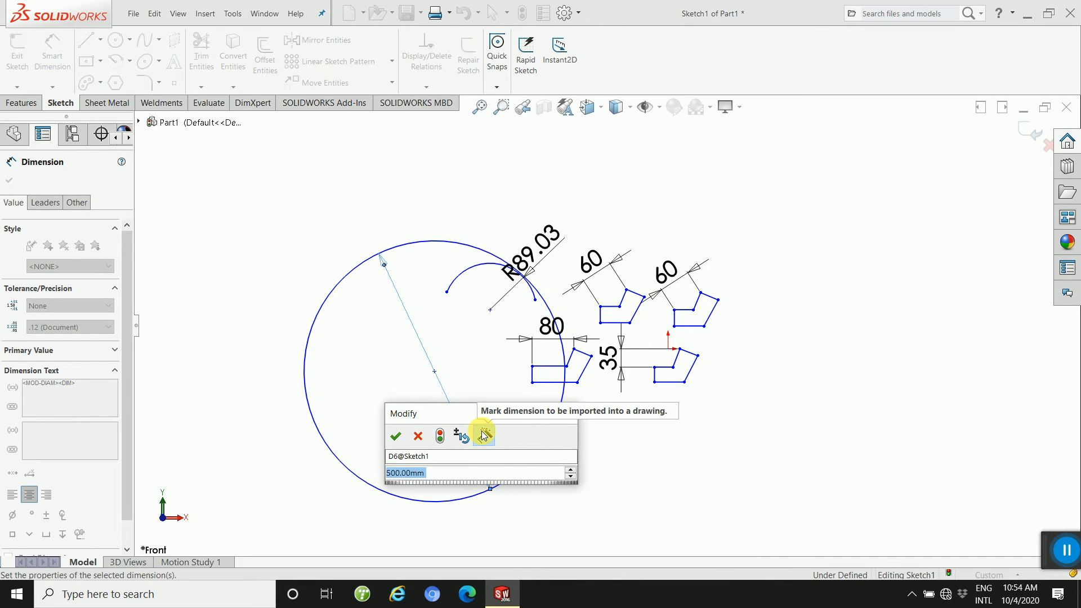
text(100)
key(Return)
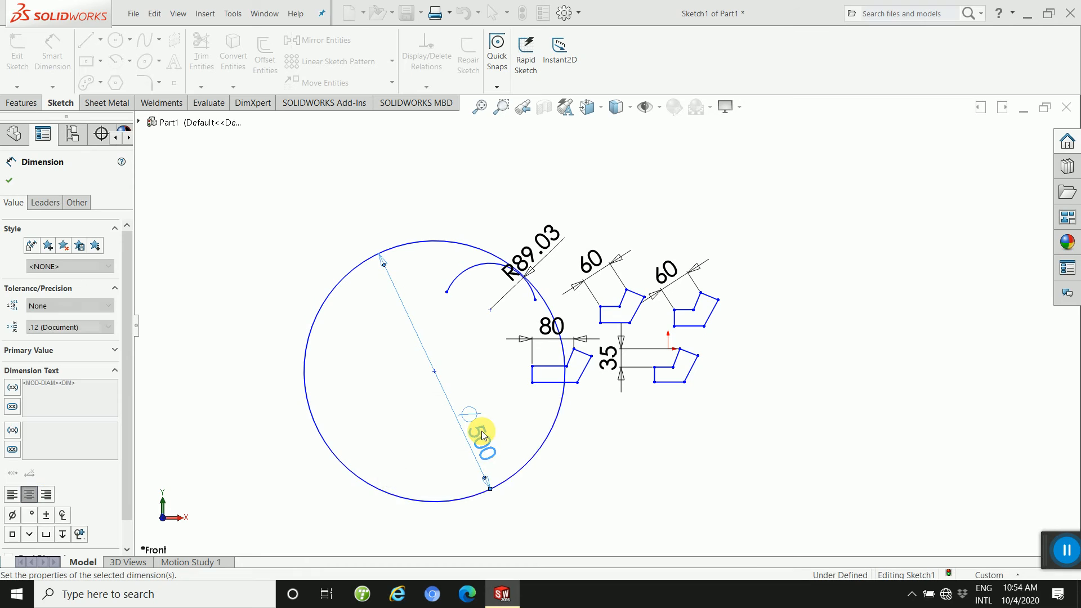
click(498, 439)
scroll(678, 220, down, 3)
scroll(554, 473, up, 3)
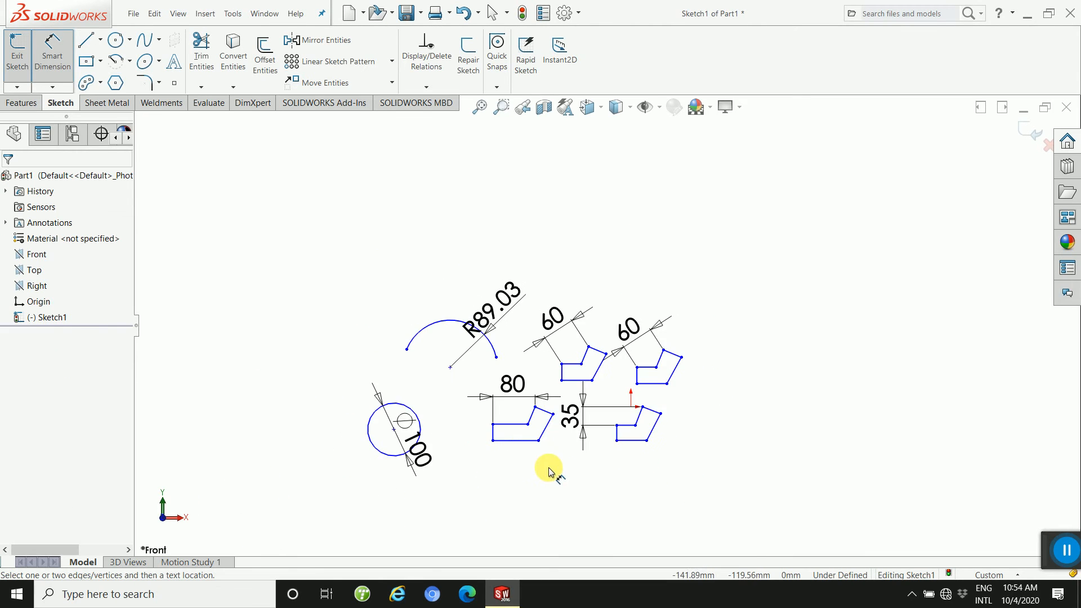
scroll(522, 455, down, 3)
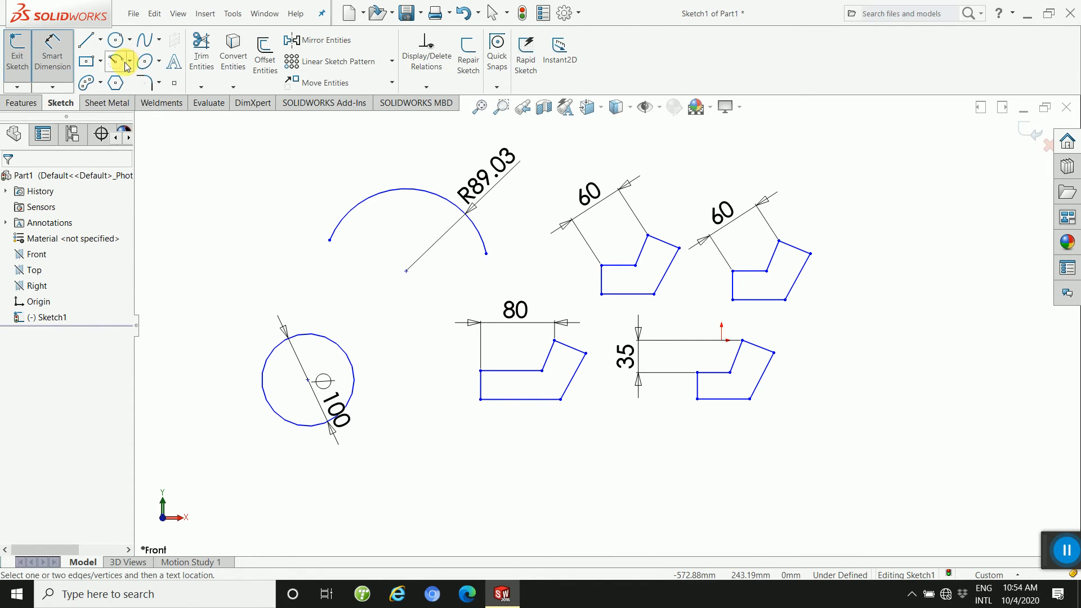
Sketch a vertical line about 139 mm long to the right of the profiles, ending level with the lower-right copy's bottom edge.
click(89, 39)
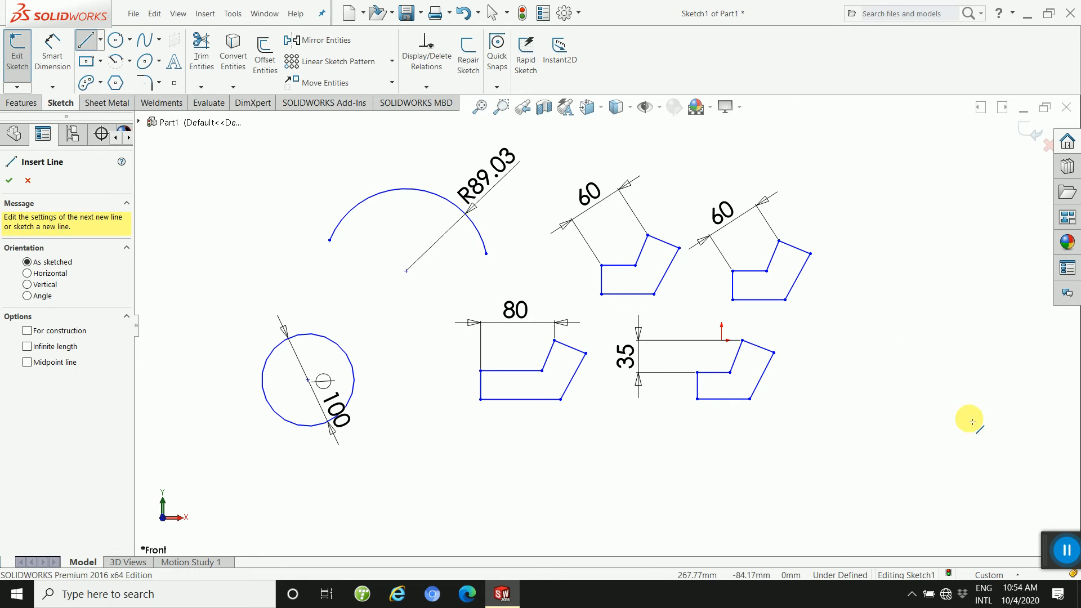
click(912, 271)
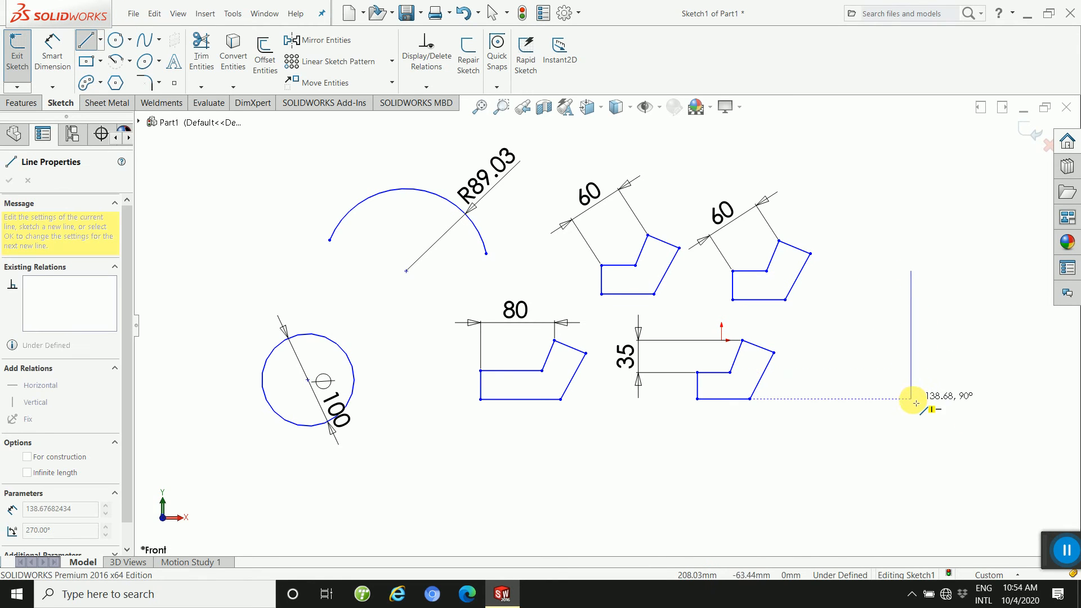
click(911, 399)
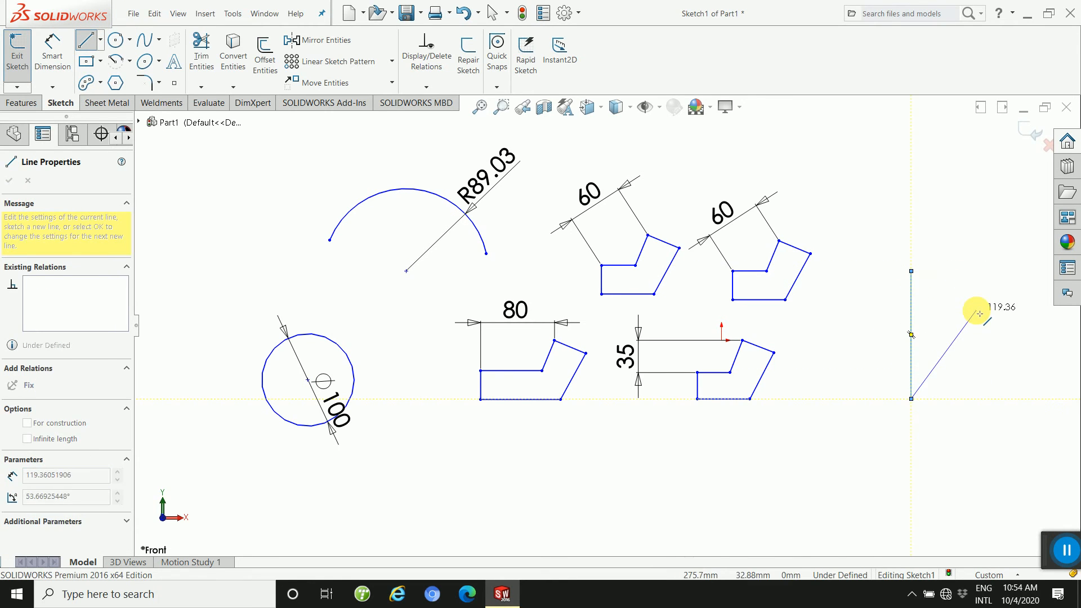
key(Escape)
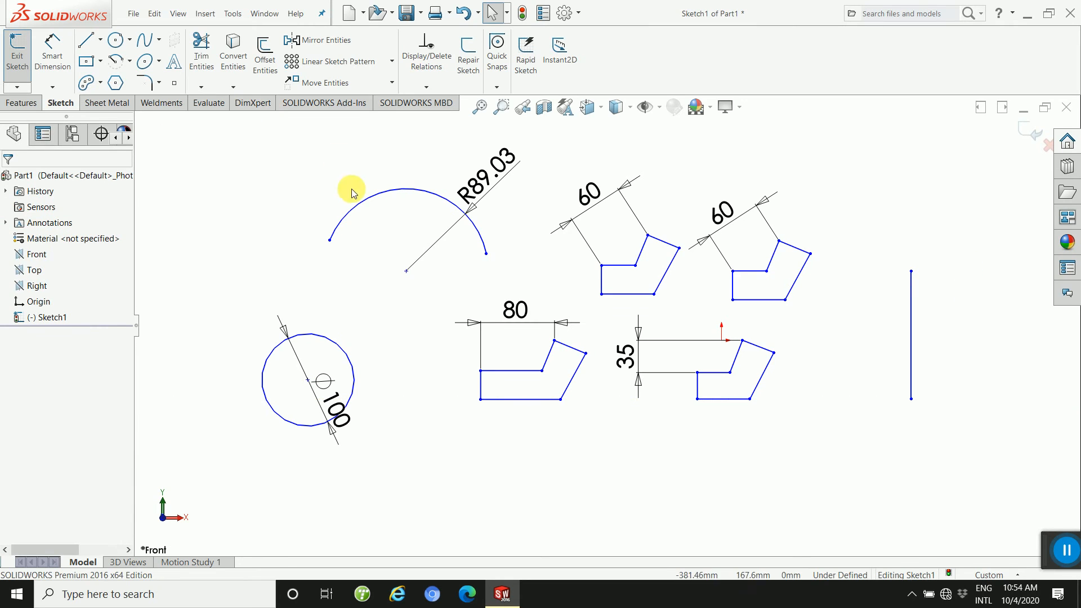
Sketch a second vertical line about 139 mm long to the right of the first, with its ends level with that line's ends.
click(87, 41)
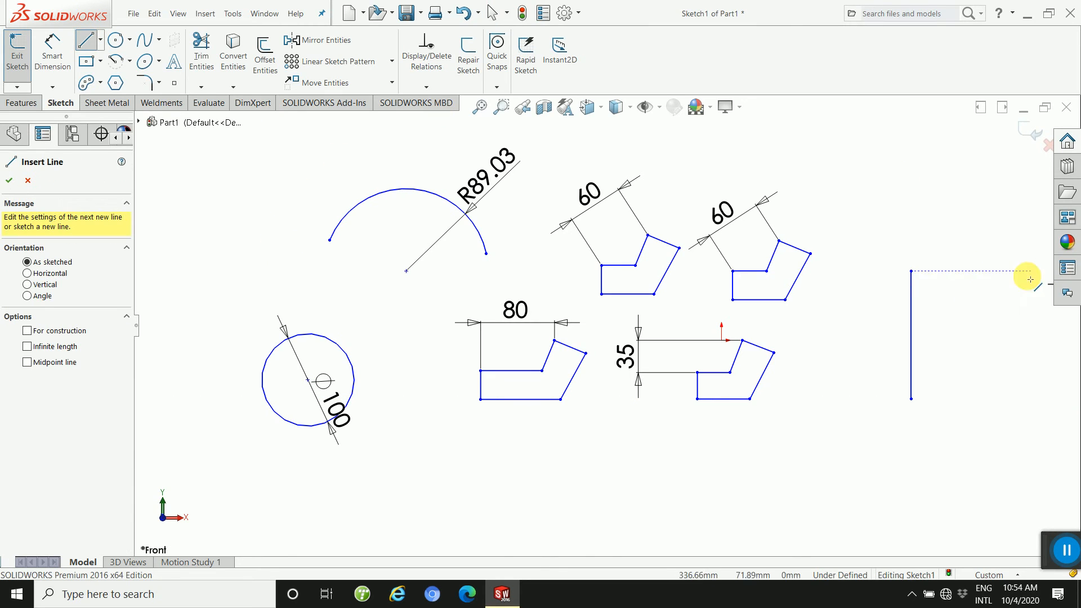
click(963, 272)
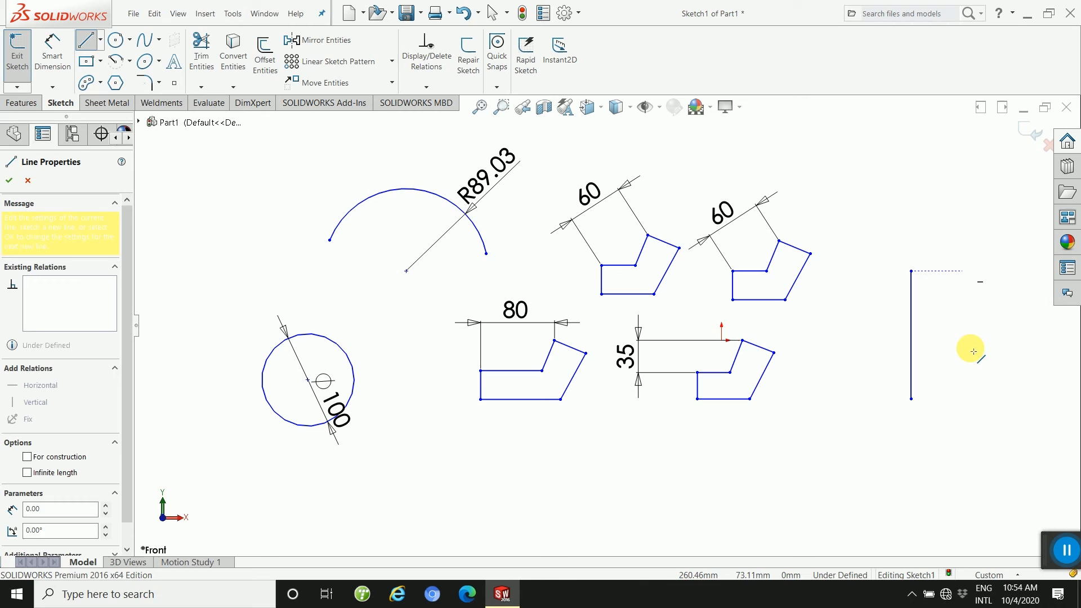
click(962, 398)
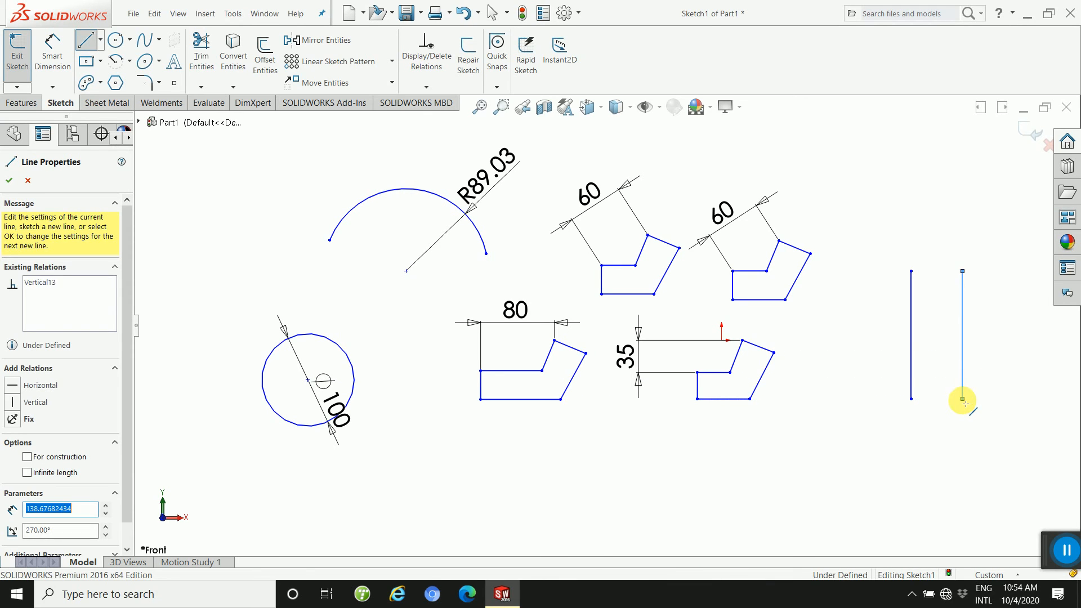
Dimension the rightmost vertical line between its two endpoints, place the dimension to its right and set it to 200 mm.
key(Escape)
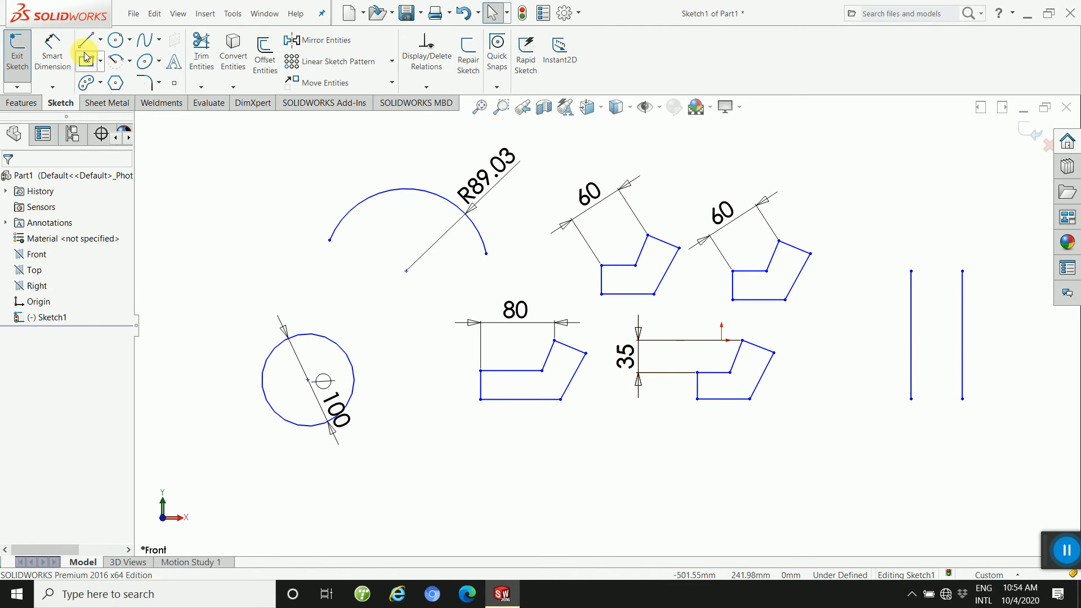
click(53, 53)
click(962, 271)
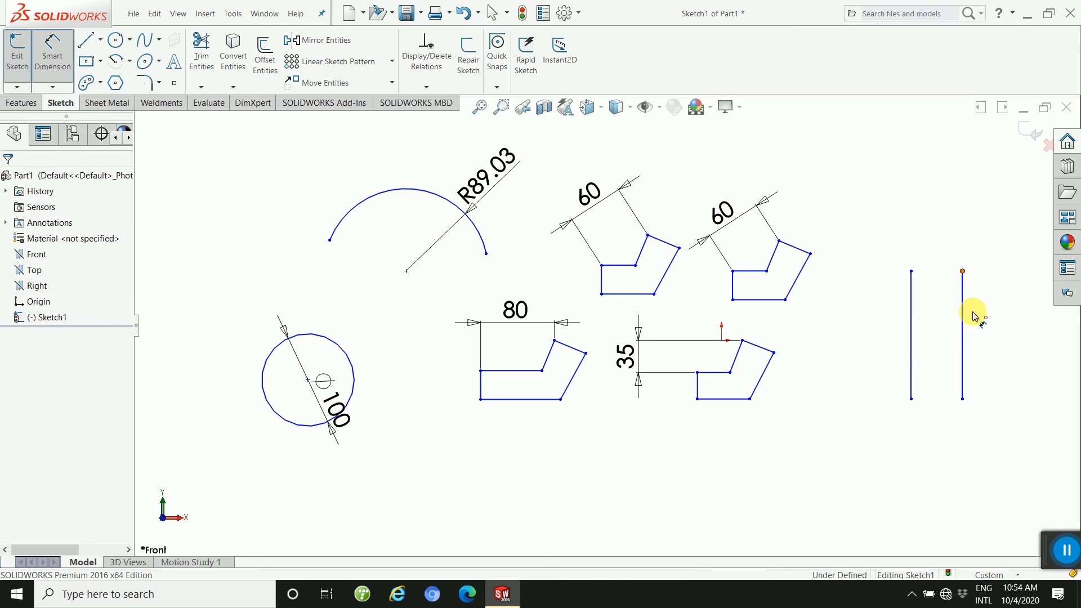
click(962, 399)
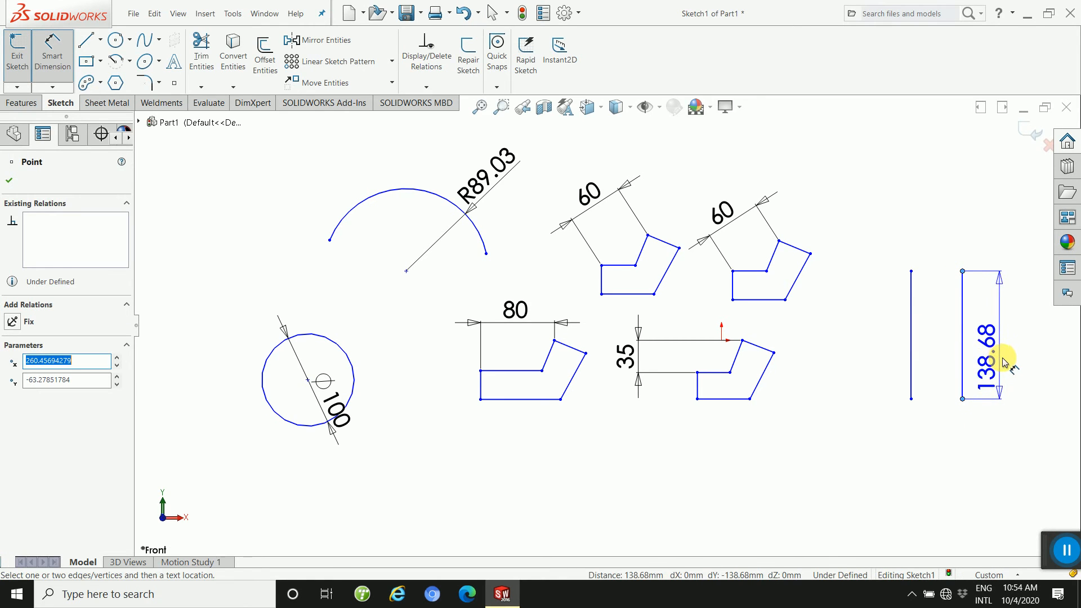
click(1010, 356)
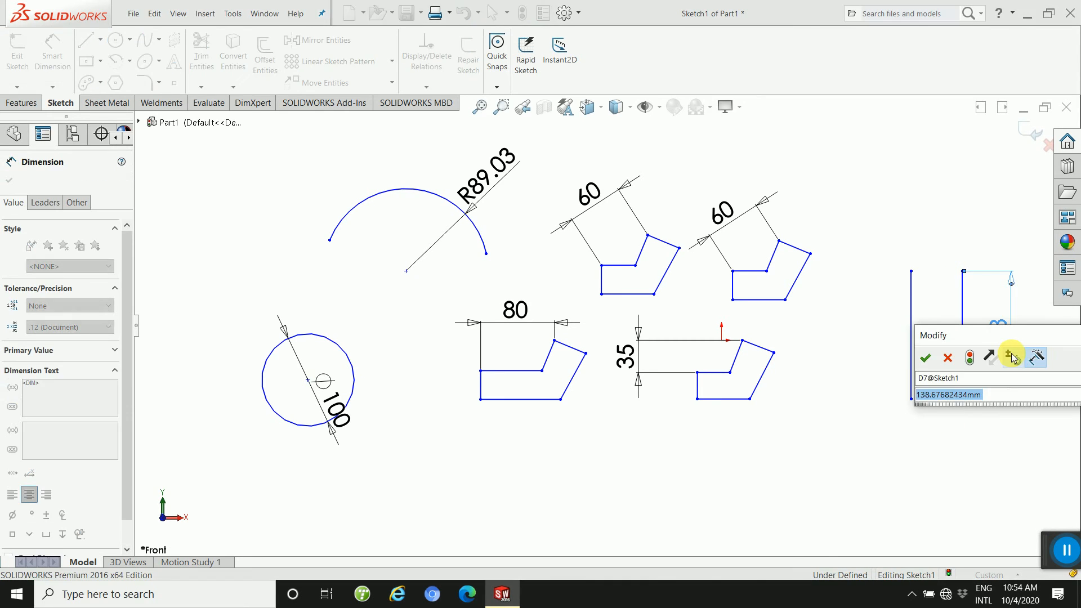
text(200)
key(Return)
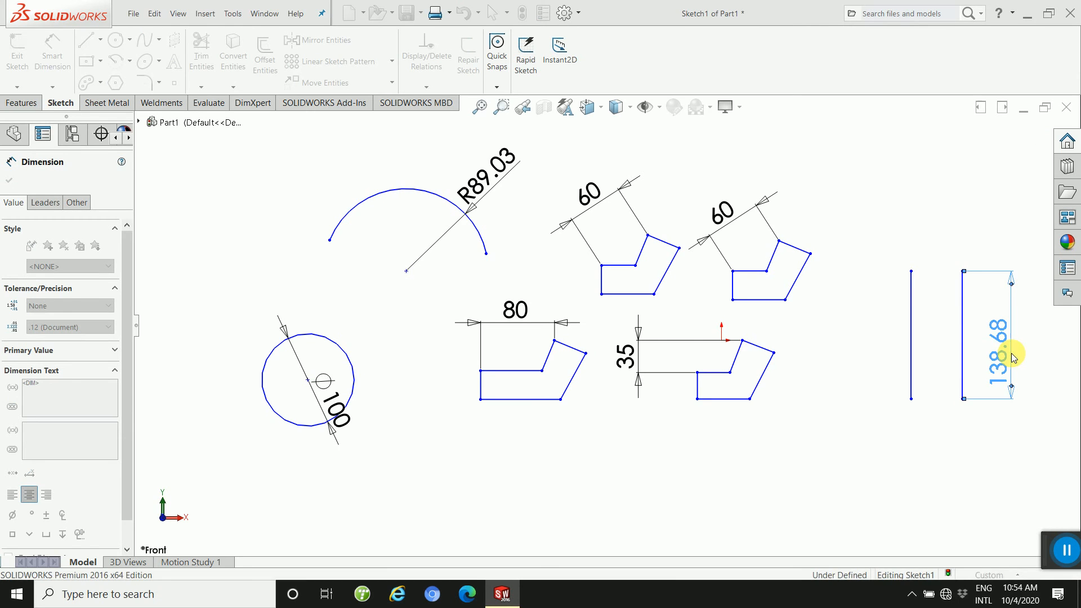
click(935, 419)
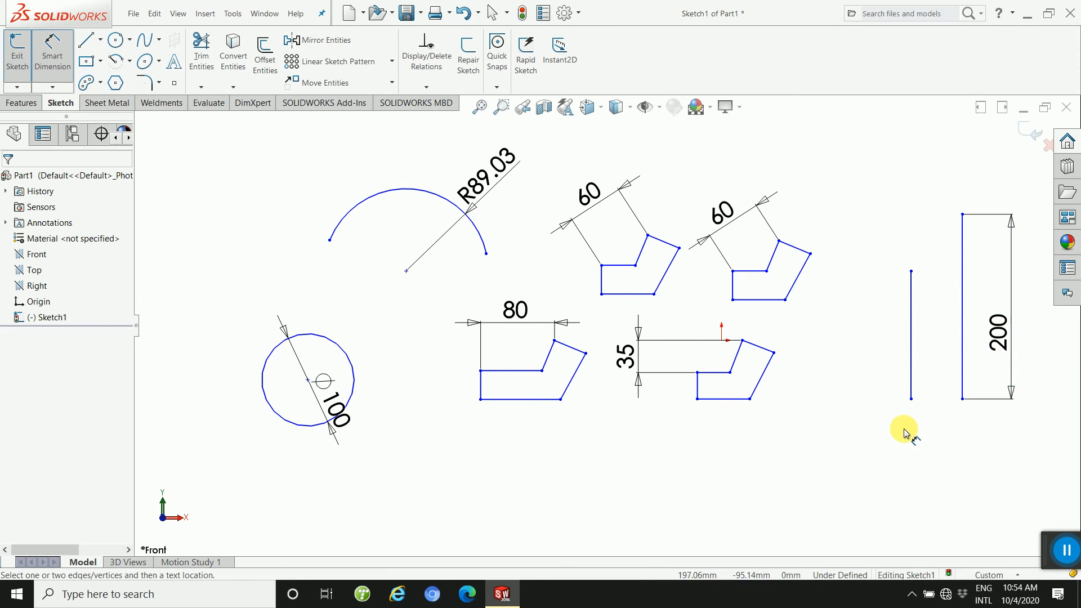
Dimension the other vertical line by selecting the line itself, place the dimension to its left and set it to 200 mm.
click(911, 308)
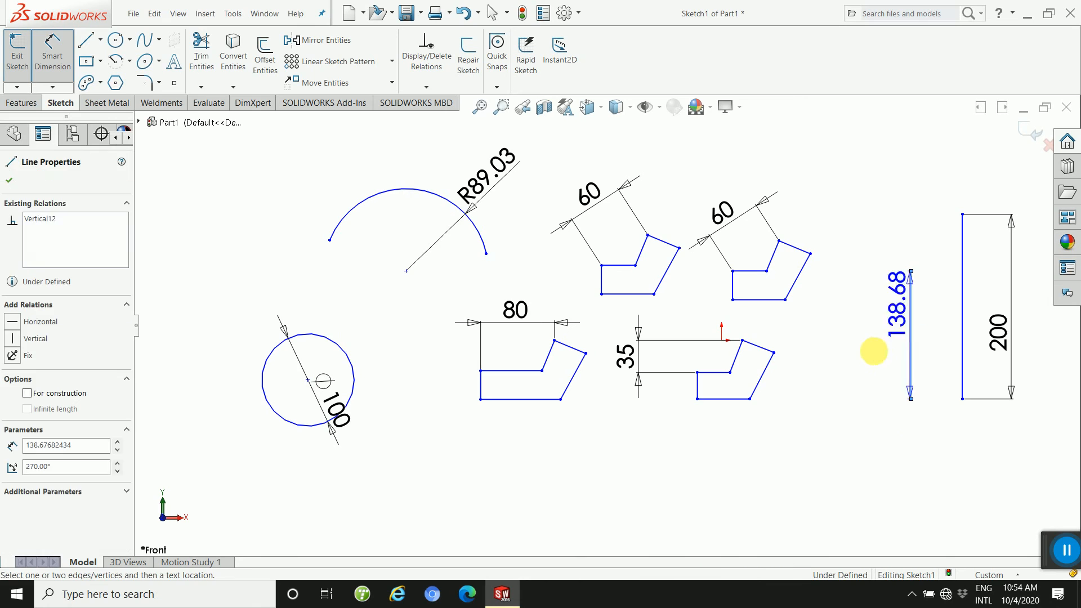
click(870, 354)
text(200)
key(Return)
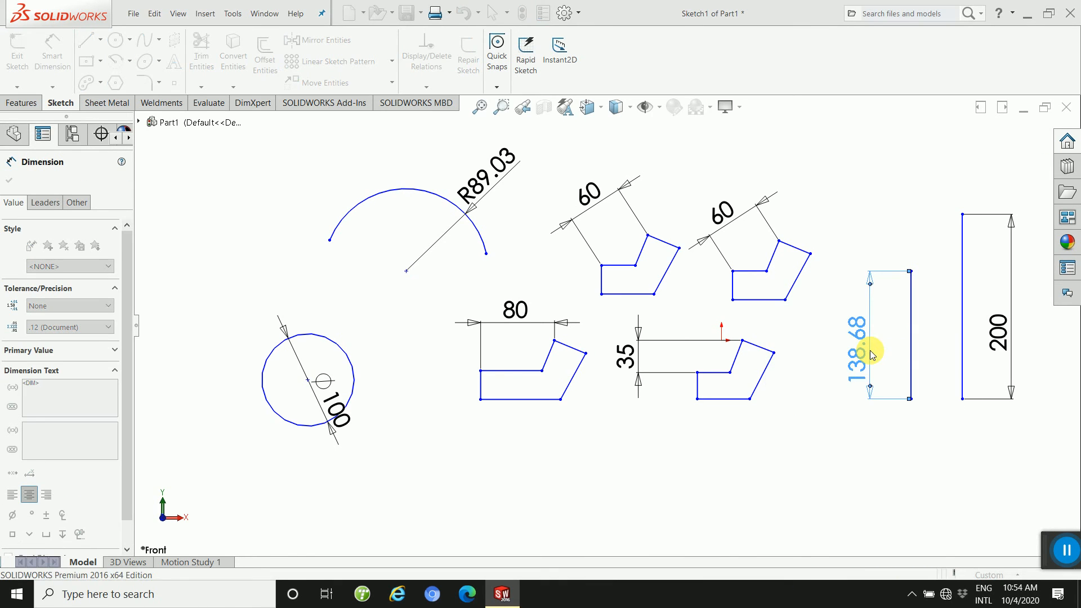
click(843, 438)
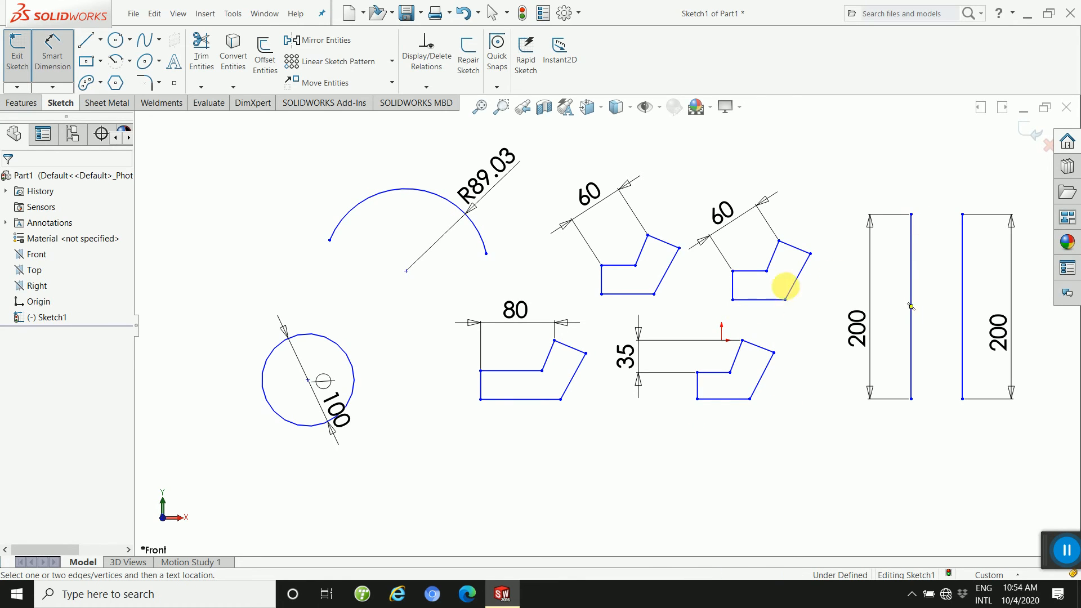
Examine the dimension types available for the sketch, such as Smart, Horizontal, Vertical, Ordinate and Path Length, and the different places they are offered.
click(53, 89)
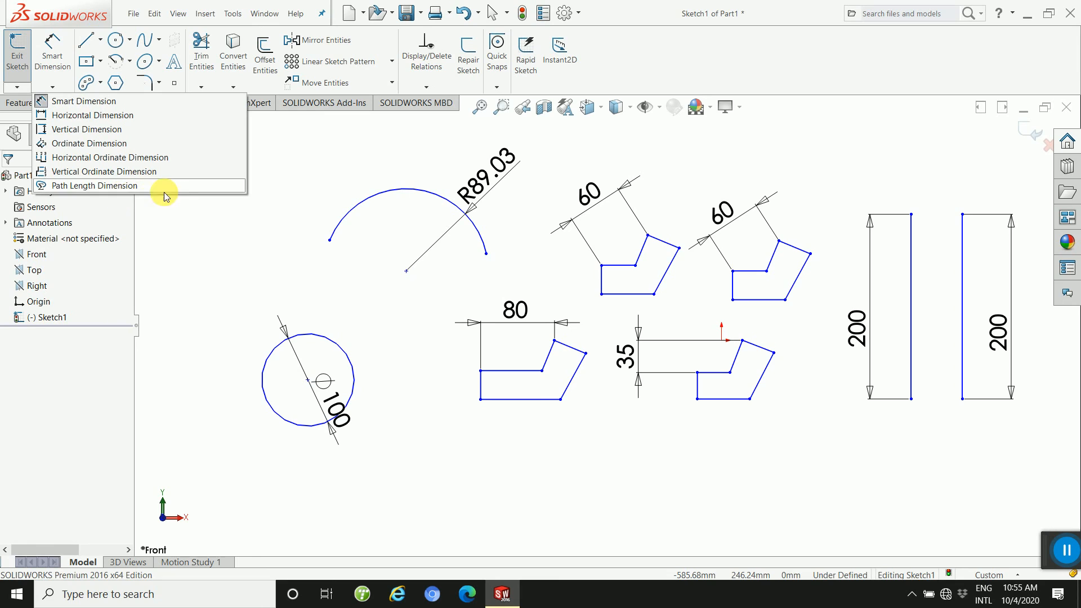
click(246, 240)
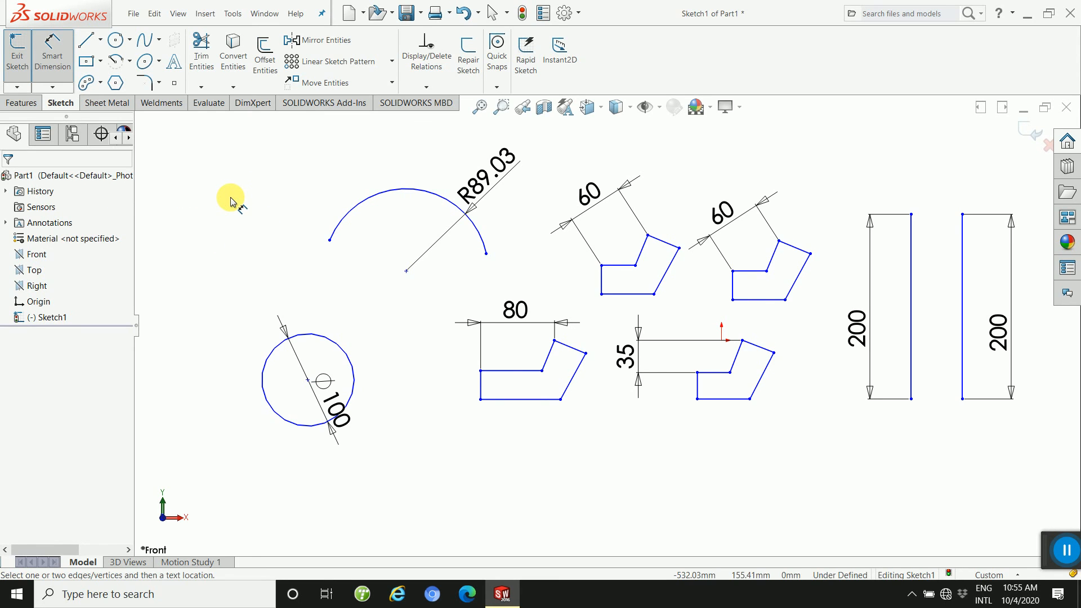
key(Escape)
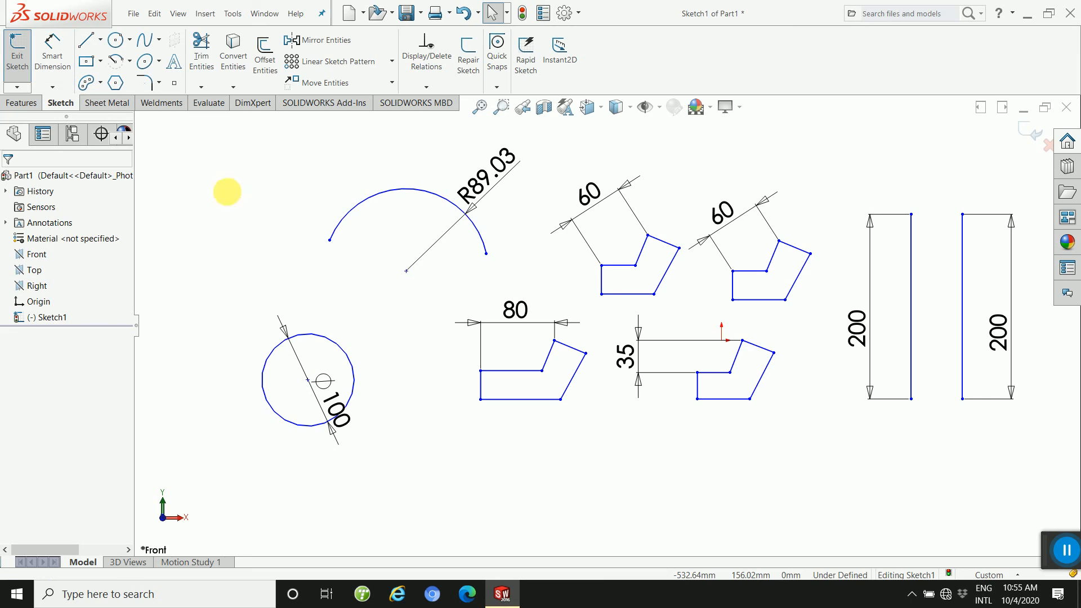
click(231, 17)
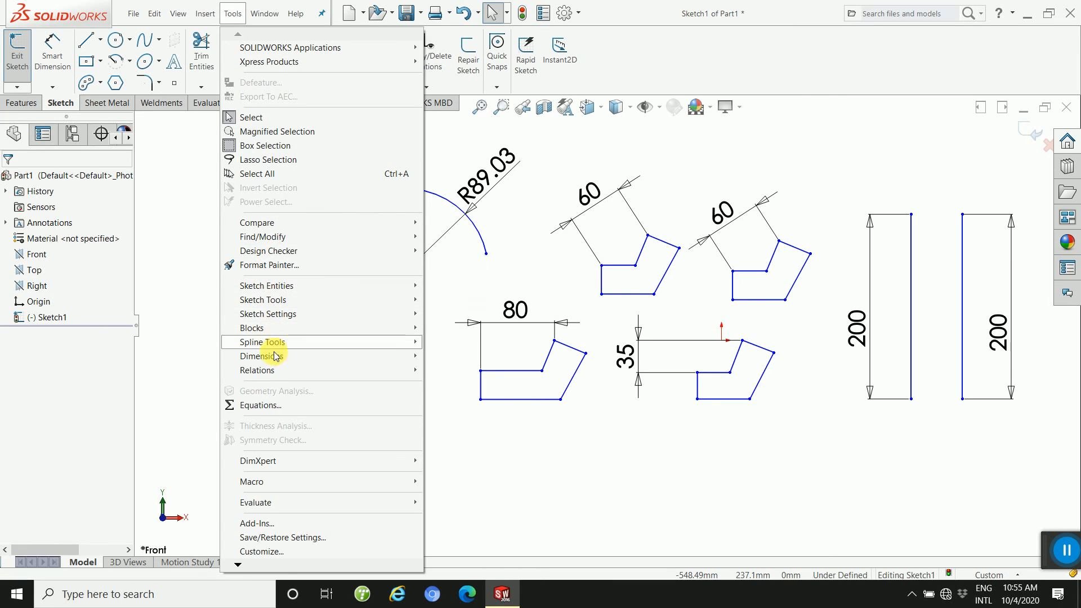
mouse_move(276, 359)
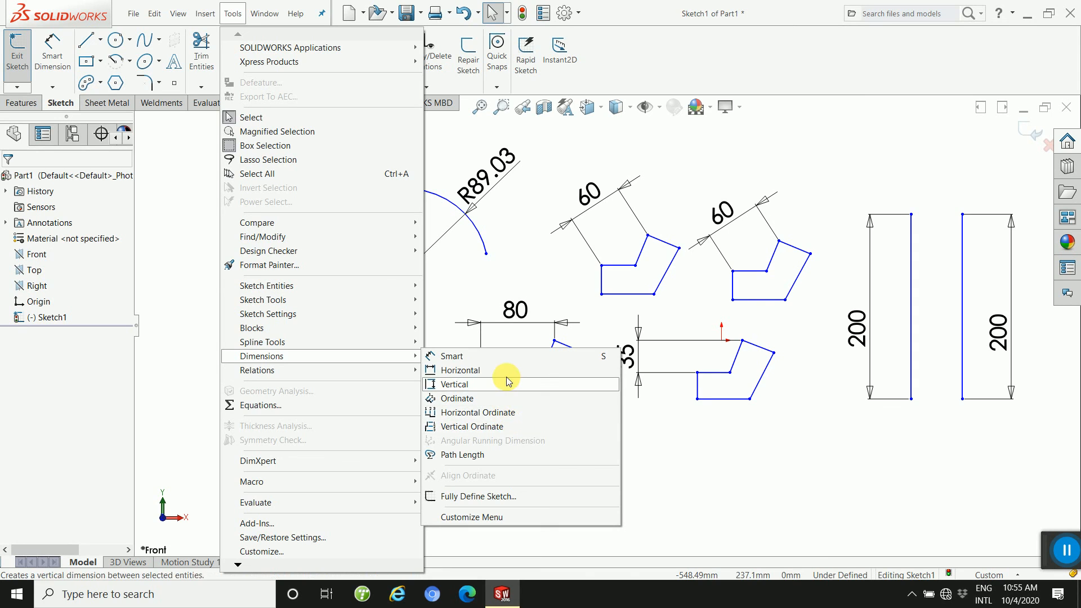
click(695, 489)
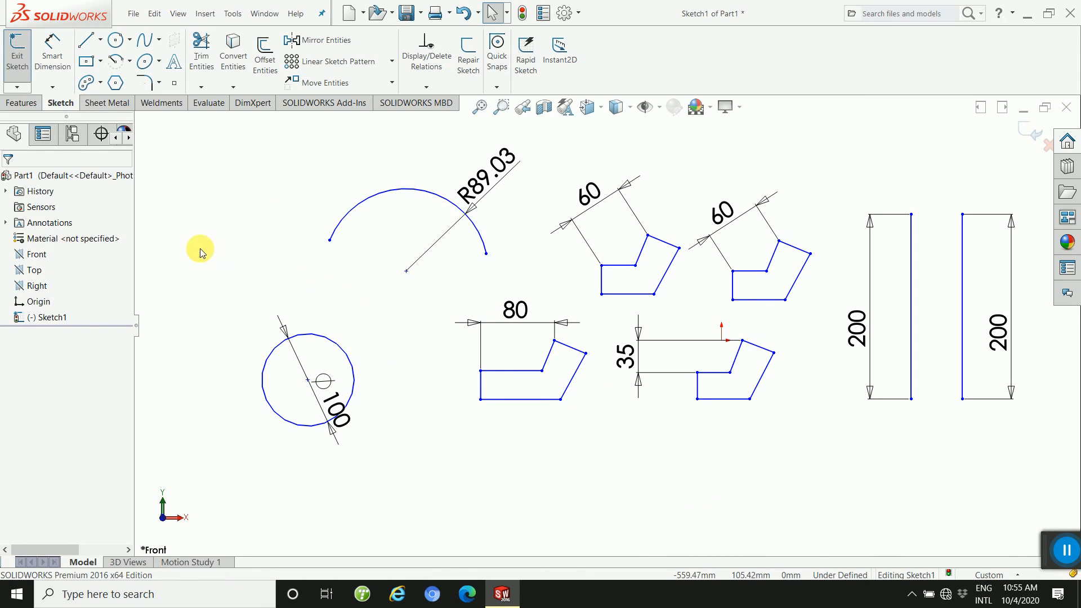
right_click(216, 198)
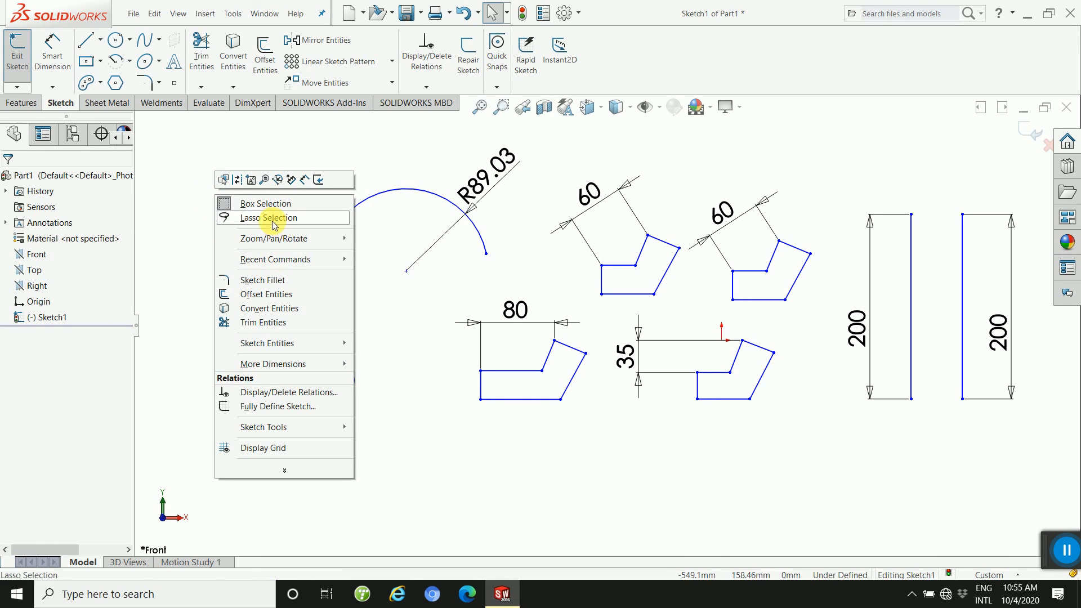
click(302, 160)
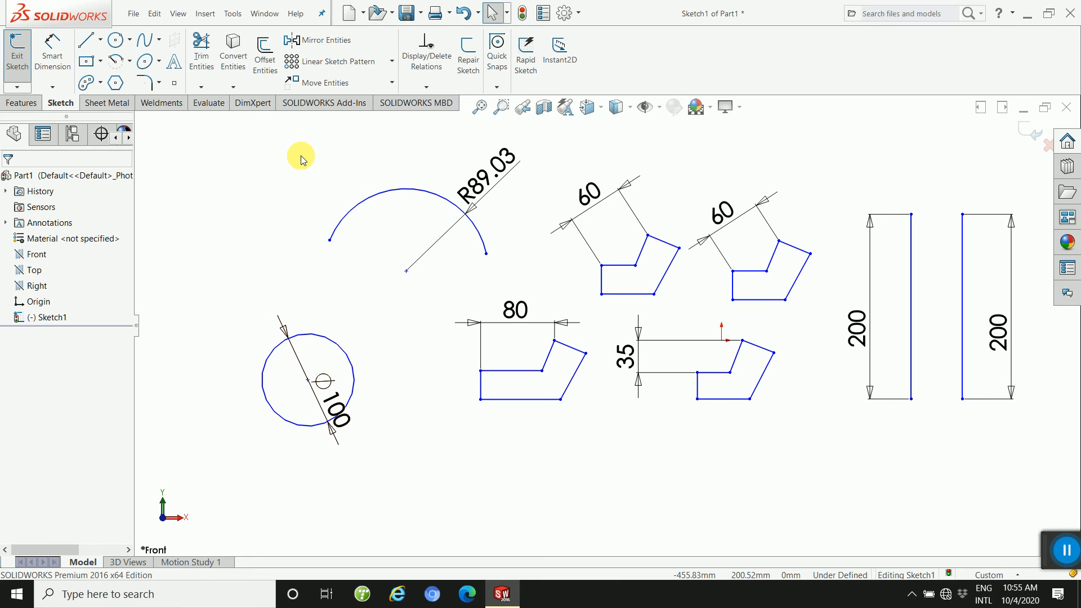